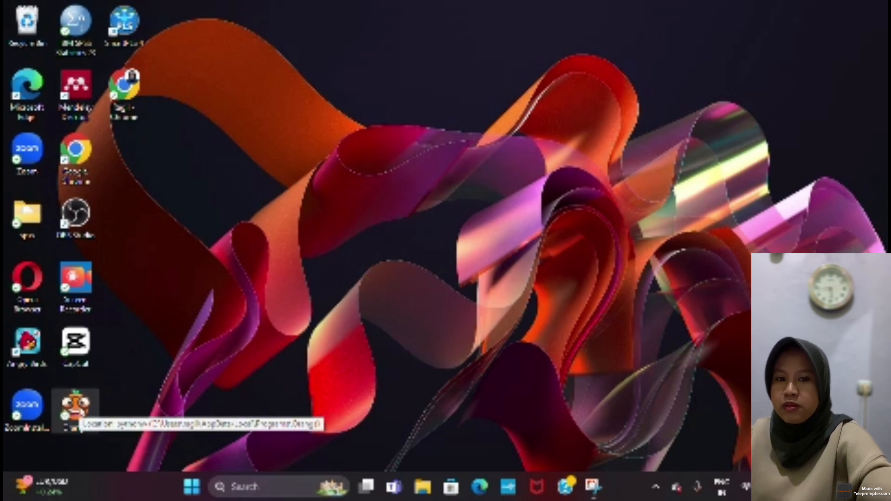
Step: Open Orange and add a File widget to the empty canvas
{"action": "double_click", "coordinate": [85, 402]}
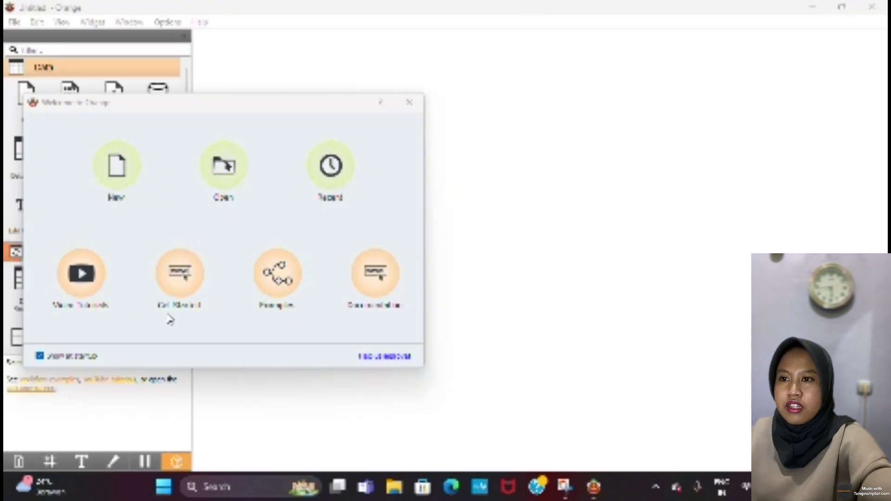
{"action": "left_click", "coordinate": [409, 102]}
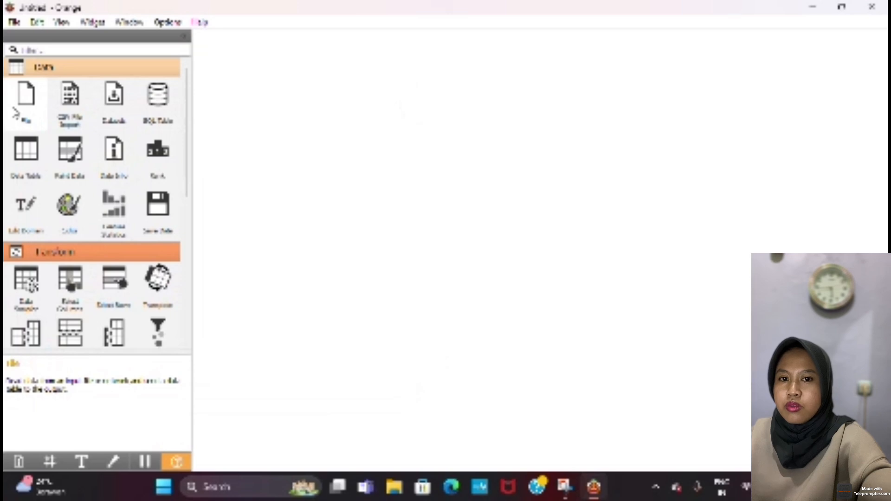
{"action": "left_click", "coordinate": [15, 112]}
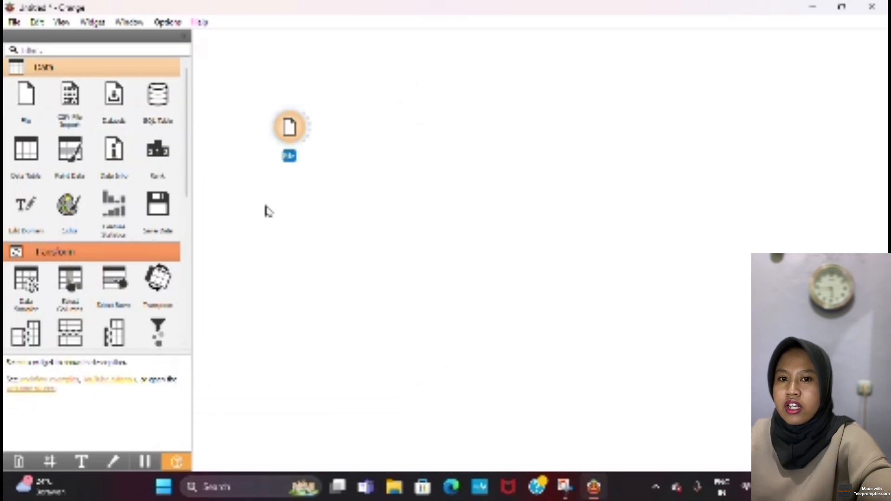
Step: Load the Mall_Customers file from the Analitik Data folder into the File widget
{"action": "double_click", "coordinate": [296, 131]}
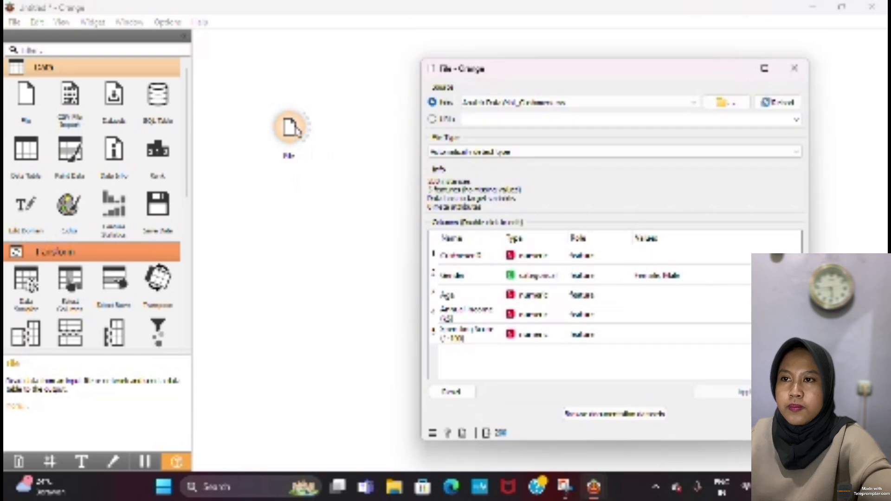
{"action": "left_click", "coordinate": [575, 107]}
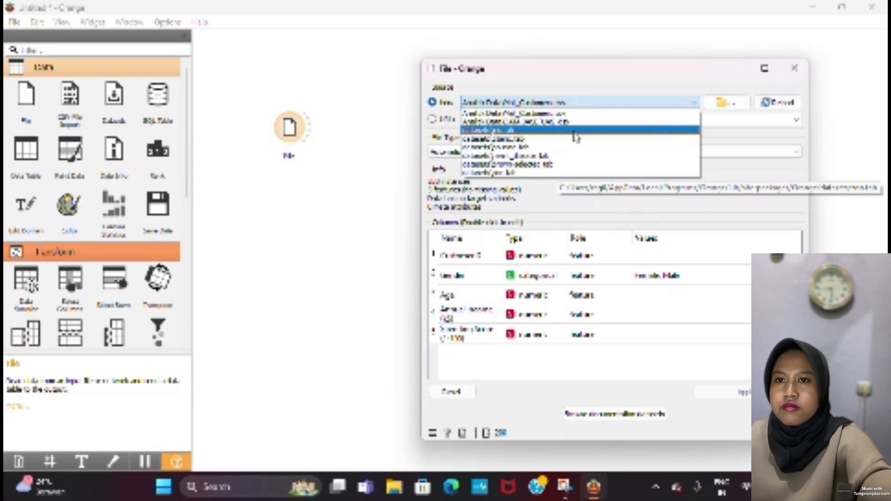
{"action": "left_click", "coordinate": [721, 108]}
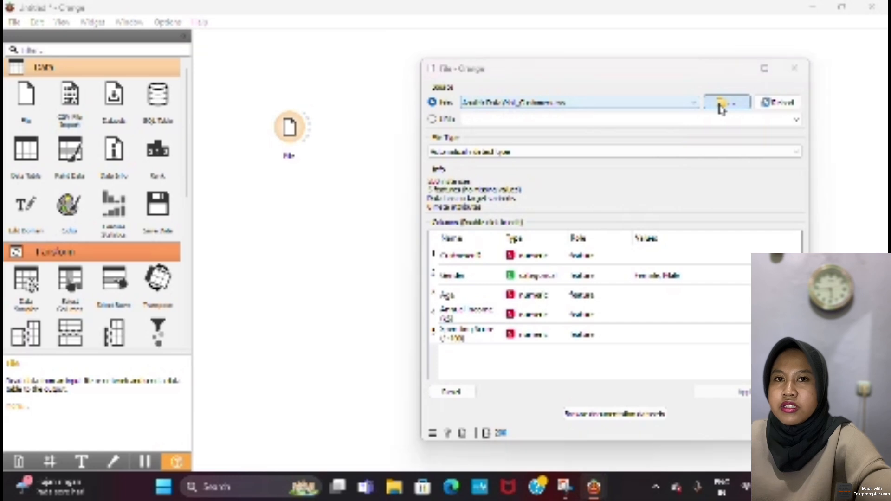
{"action": "left_click", "coordinate": [720, 104]}
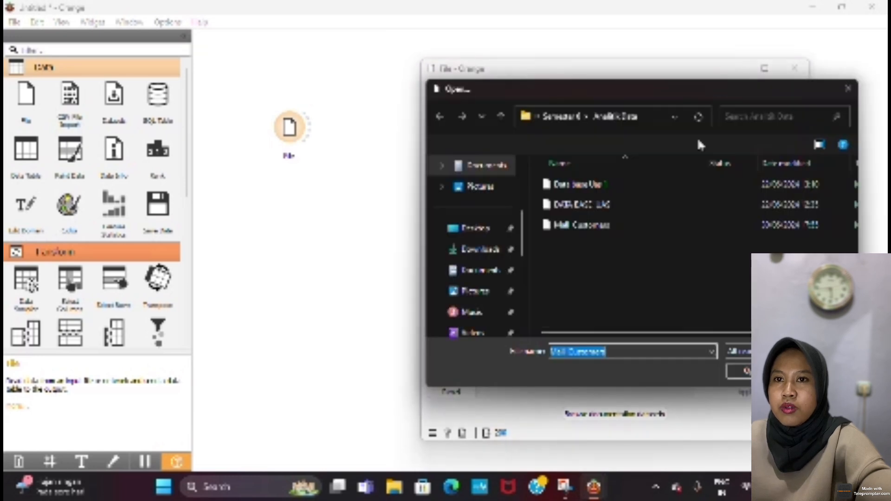
{"action": "left_click", "coordinate": [644, 230]}
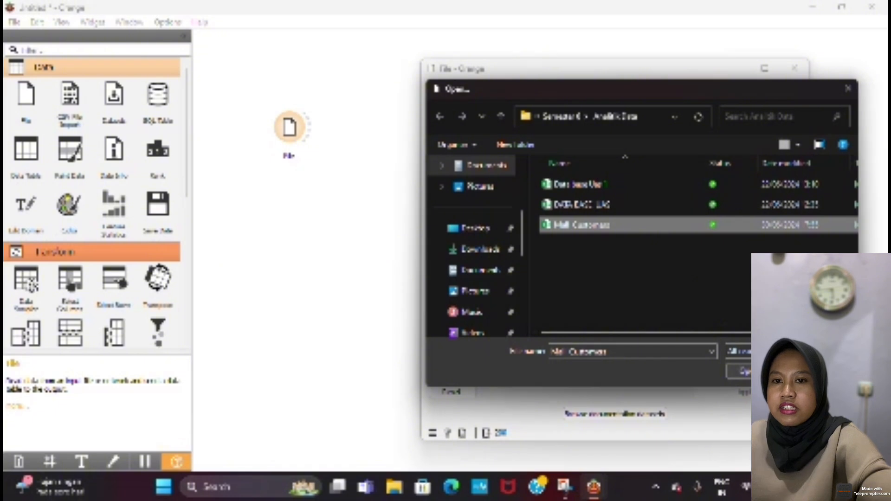
{"action": "left_click", "coordinate": [755, 371]}
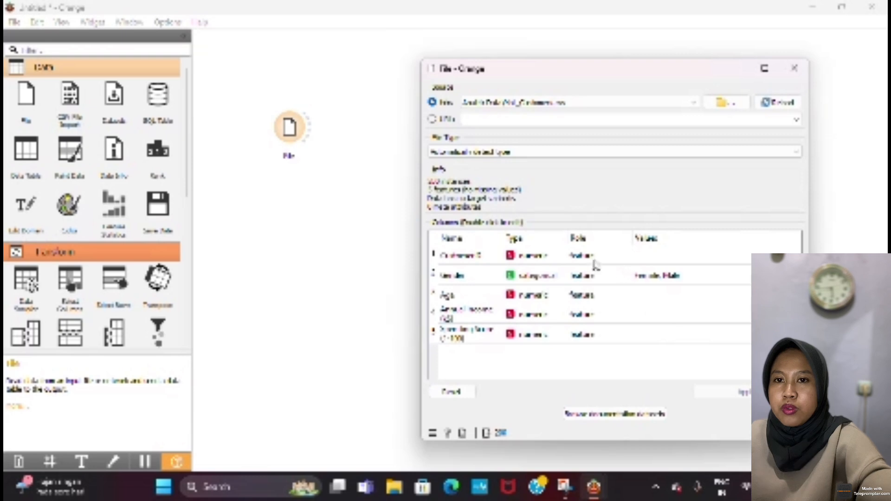
{"action": "left_click", "coordinate": [543, 280]}
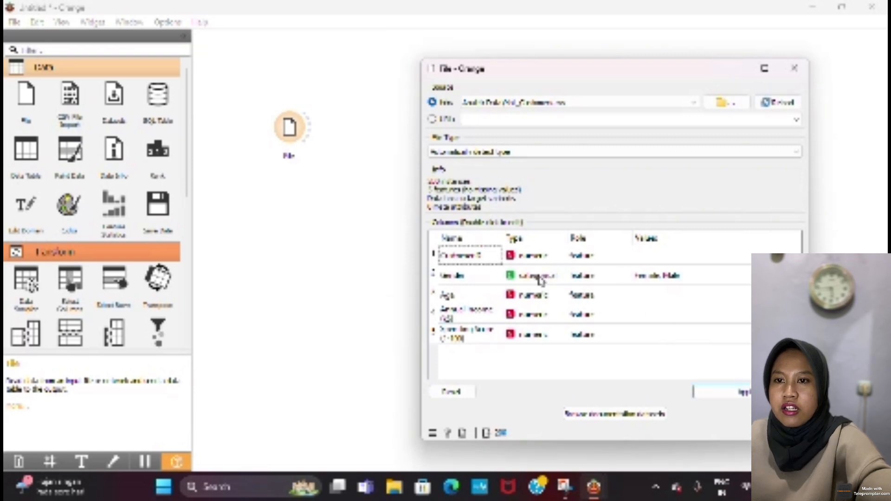
{"action": "double_click", "coordinate": [540, 281]}
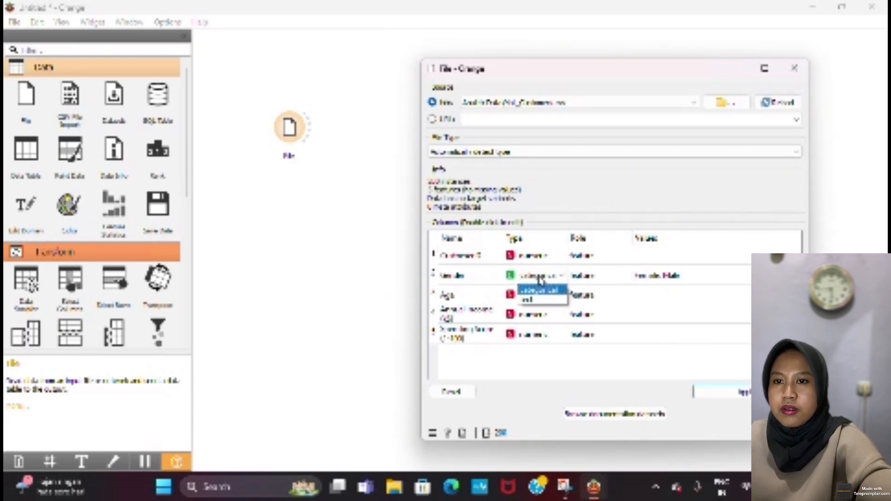
{"action": "left_click", "coordinate": [541, 280]}
{"action": "double_click", "coordinate": [588, 281]}
{"action": "left_click", "coordinate": [589, 281]}
{"action": "double_click", "coordinate": [588, 280]}
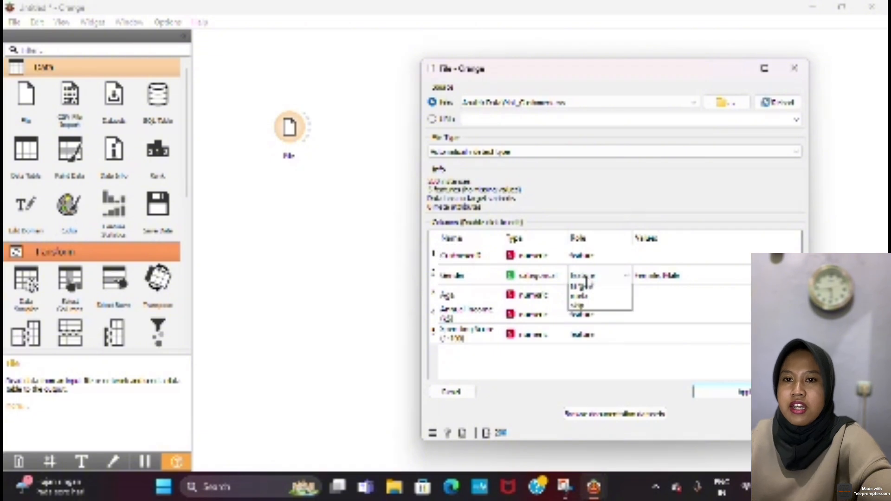
{"action": "left_click", "coordinate": [588, 280]}
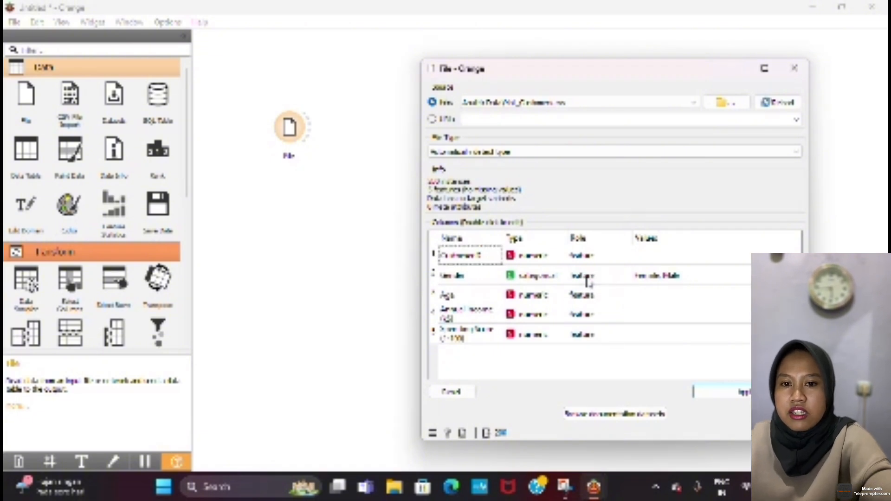
{"action": "double_click", "coordinate": [588, 281]}
{"action": "left_click", "coordinate": [588, 281]}
{"action": "double_click", "coordinate": [588, 280]}
{"action": "left_click", "coordinate": [588, 281]}
Step: Set the role of the Gender column to target, apply the change and close the File widget's settings
{"action": "double_click", "coordinate": [587, 281]}
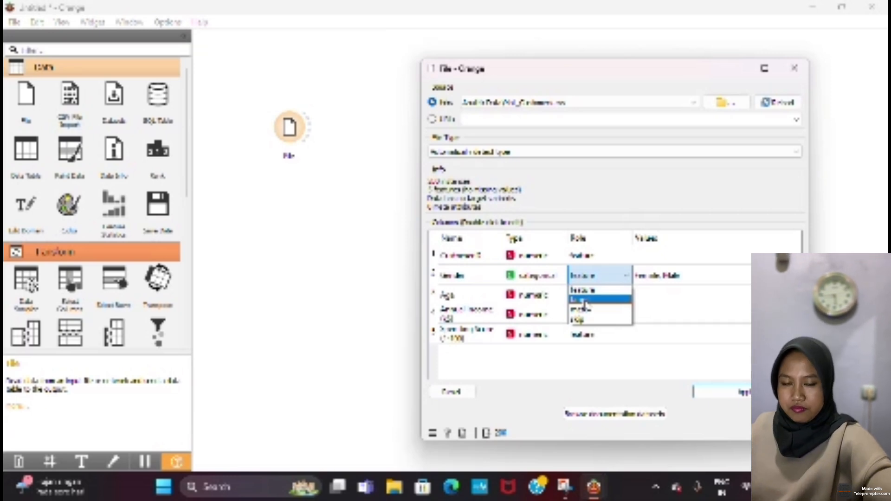
{"action": "left_click", "coordinate": [585, 300]}
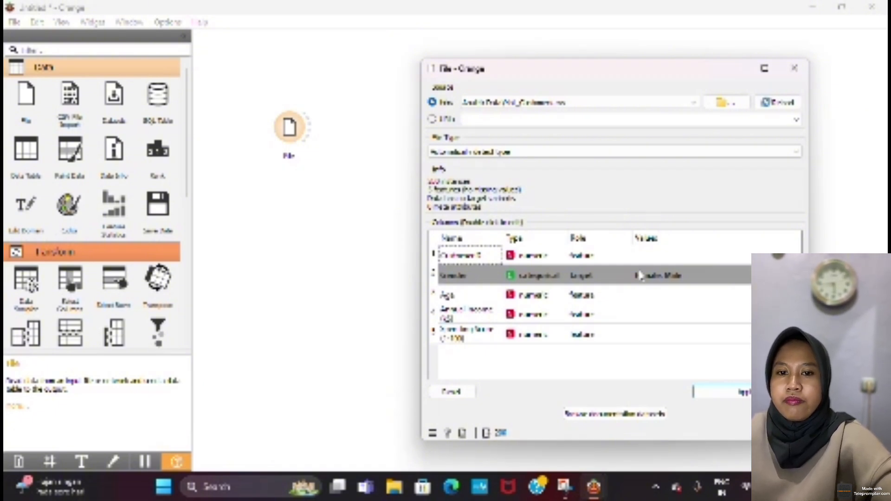
{"action": "left_click", "coordinate": [730, 394]}
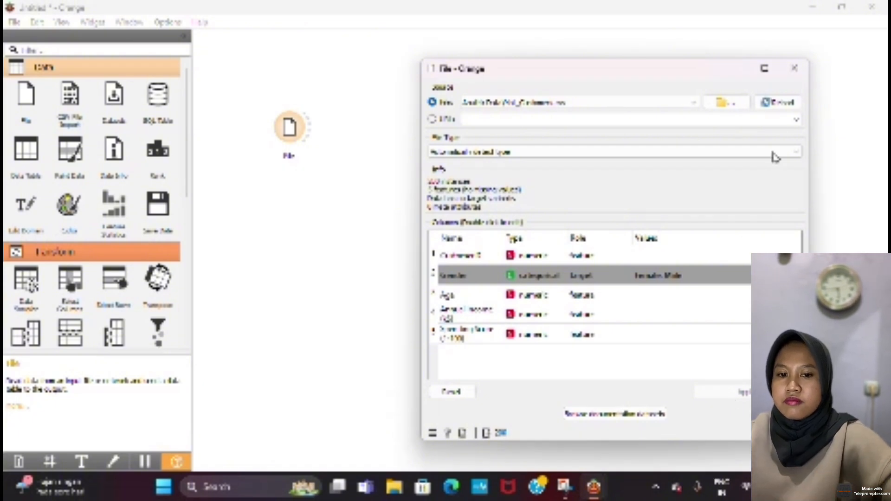
{"action": "left_click", "coordinate": [795, 68]}
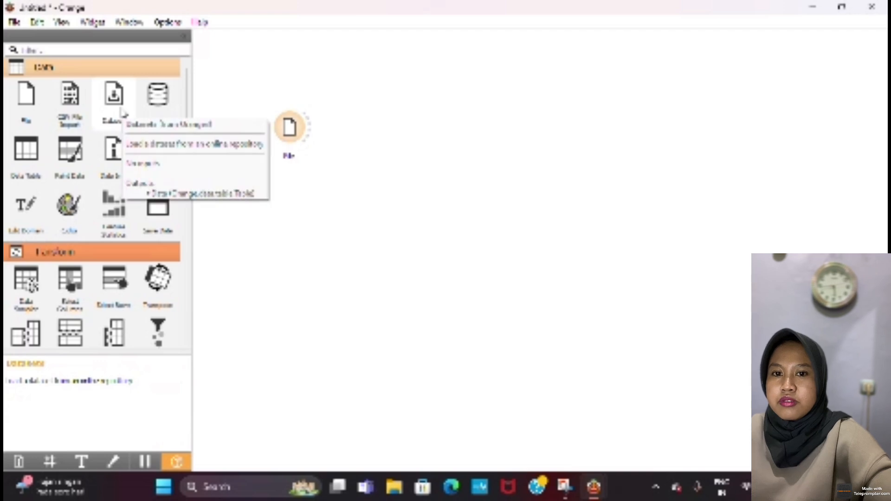
Step: Add a Data Table widget and connect the File widget's output to it
{"action": "left_click", "coordinate": [21, 156]}
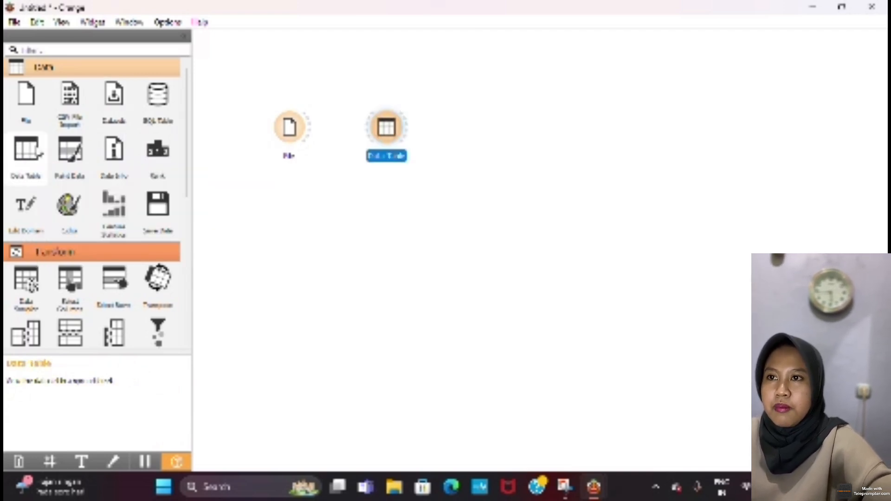
{"action": "left_click_drag", "start_coordinate": [308, 132], "coordinate": [369, 137]}
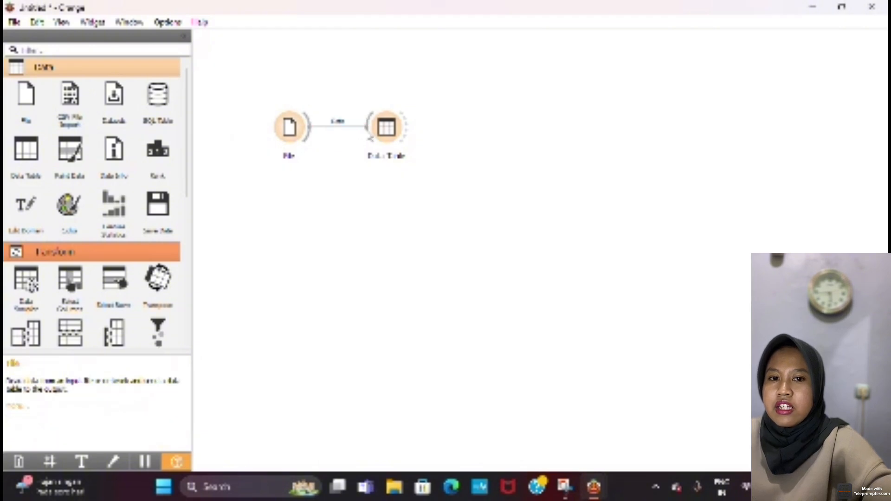
Step: Examine the customer records in the Data Table from the first row to the last, then close the table
{"action": "double_click", "coordinate": [394, 137]}
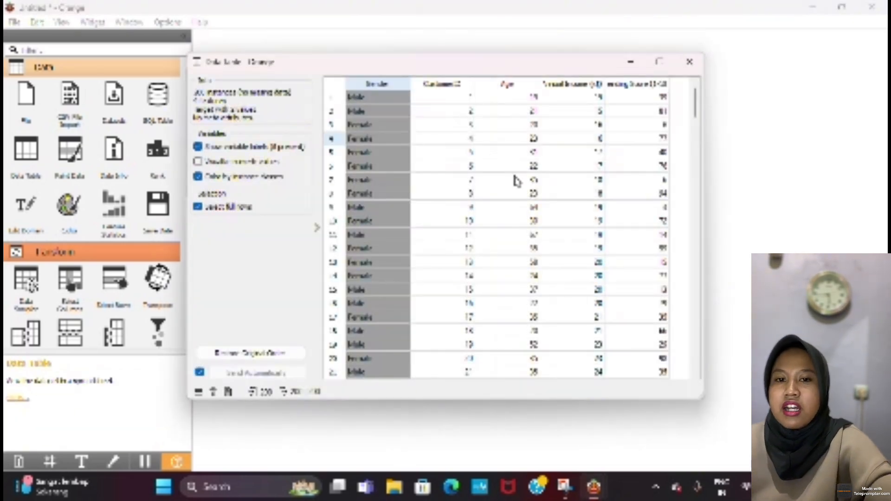
{"action": "scroll", "coordinate": [516, 181], "scroll_direction": "down", "scroll_amount": 3}
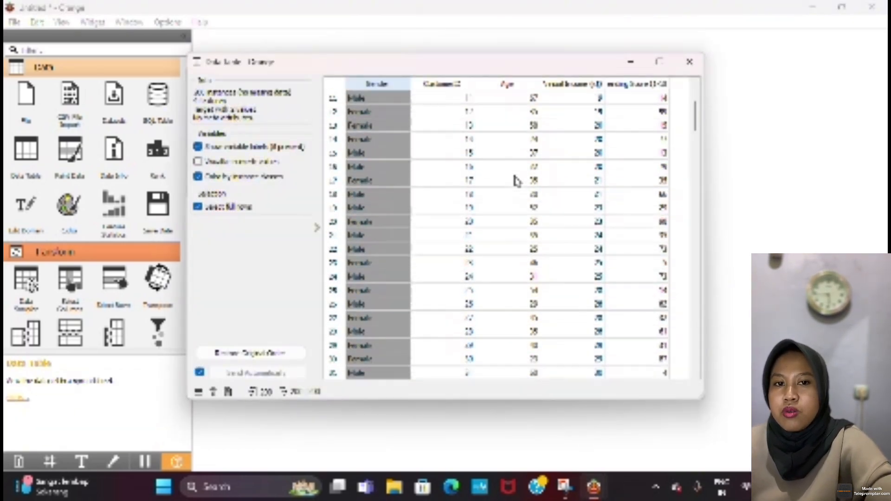
{"action": "scroll", "coordinate": [517, 181], "scroll_direction": "down", "scroll_amount": 6}
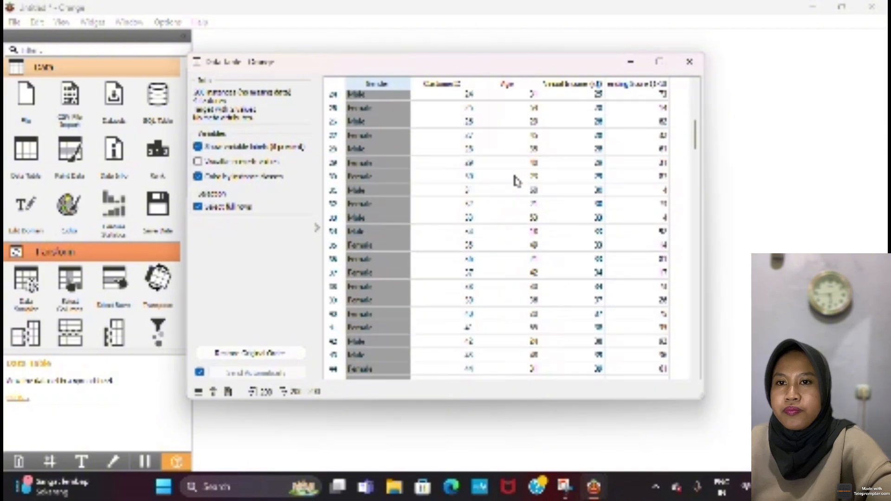
{"action": "scroll", "coordinate": [517, 181], "scroll_direction": "down", "scroll_amount": 5}
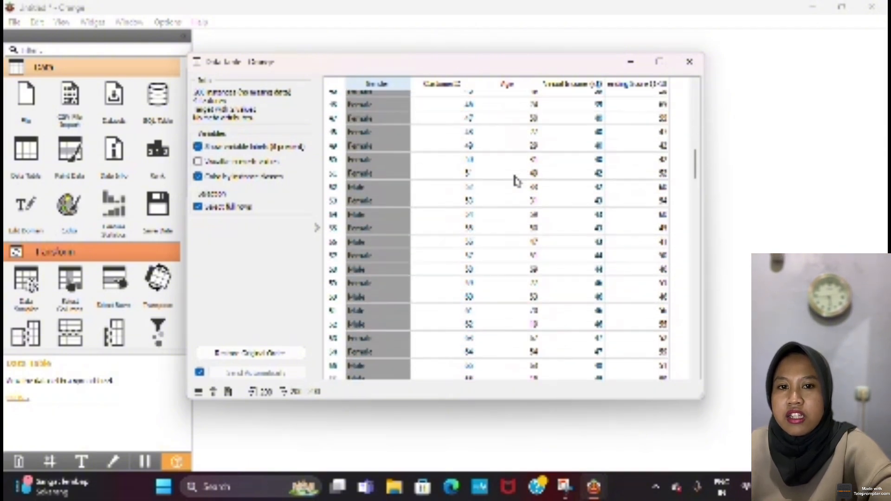
{"action": "scroll", "coordinate": [517, 181], "scroll_direction": "down", "scroll_amount": 8}
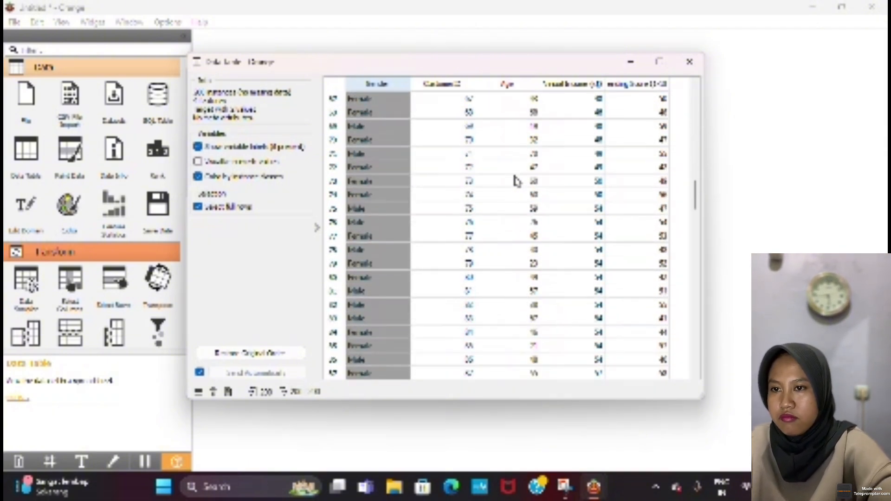
{"action": "scroll", "coordinate": [516, 181], "scroll_direction": "down", "scroll_amount": 1}
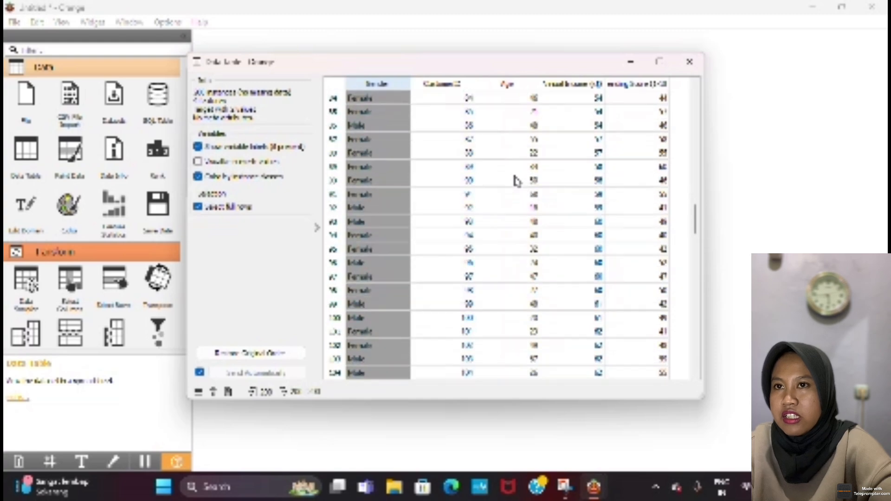
{"action": "scroll", "coordinate": [516, 181], "scroll_direction": "down", "scroll_amount": 2}
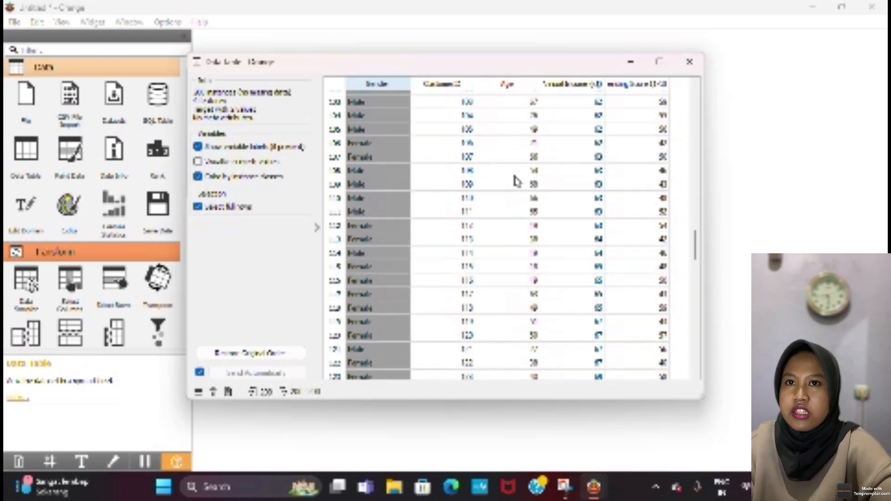
{"action": "scroll", "coordinate": [516, 181], "scroll_direction": "down", "scroll_amount": 1}
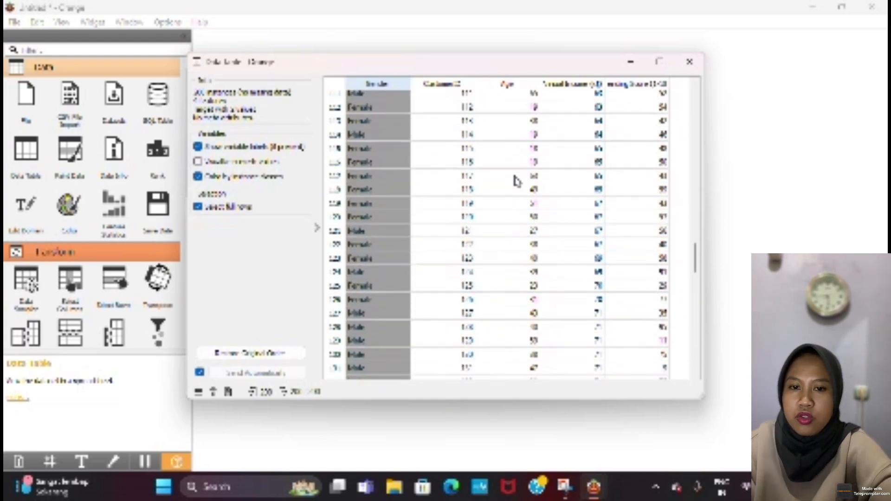
{"action": "scroll", "coordinate": [517, 181], "scroll_direction": "down", "scroll_amount": 3}
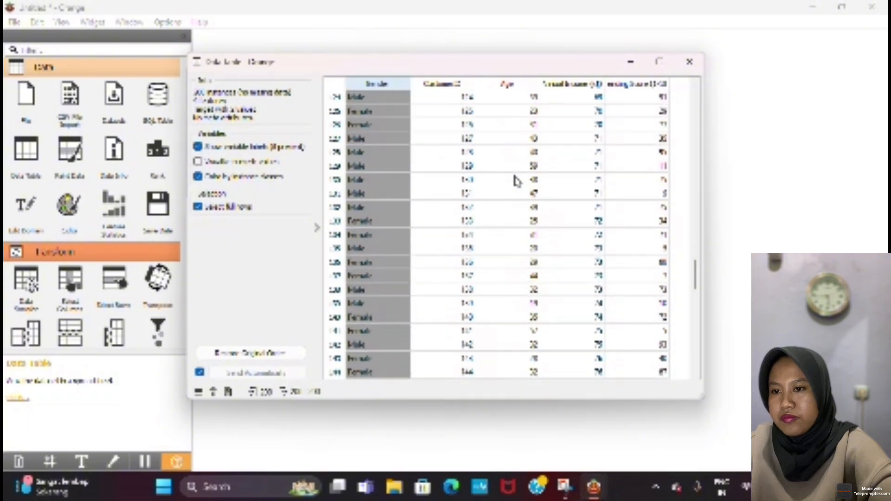
{"action": "scroll", "coordinate": [516, 181], "scroll_direction": "down", "scroll_amount": 2}
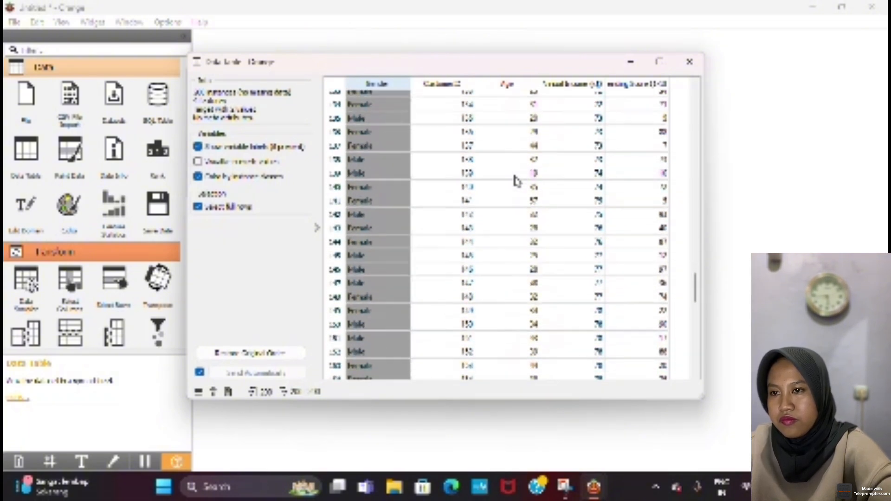
{"action": "scroll", "coordinate": [517, 181], "scroll_direction": "down", "scroll_amount": 2}
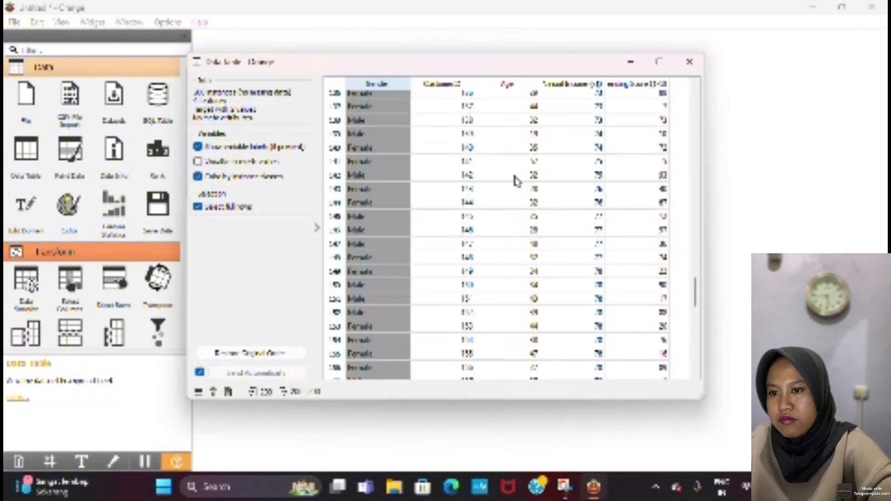
{"action": "scroll", "coordinate": [516, 181], "scroll_direction": "down", "scroll_amount": 4}
{"action": "scroll", "coordinate": [516, 181], "scroll_direction": "down", "scroll_amount": 10}
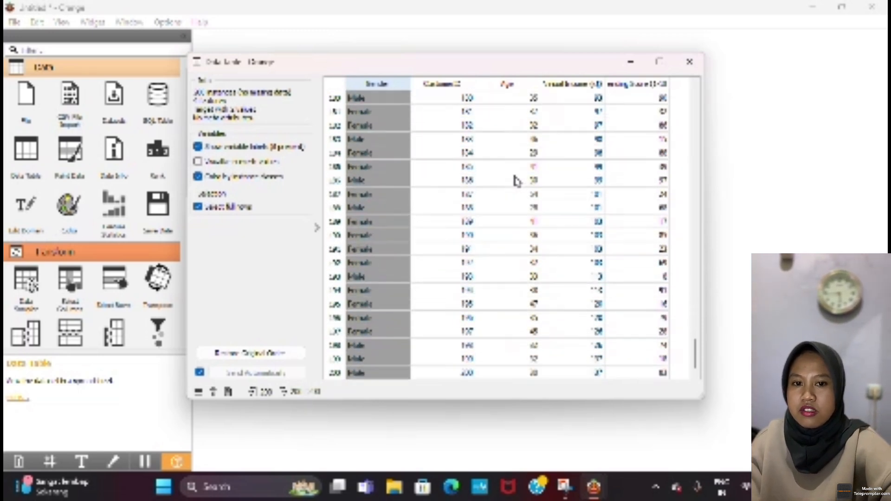
{"action": "left_click", "coordinate": [686, 63]}
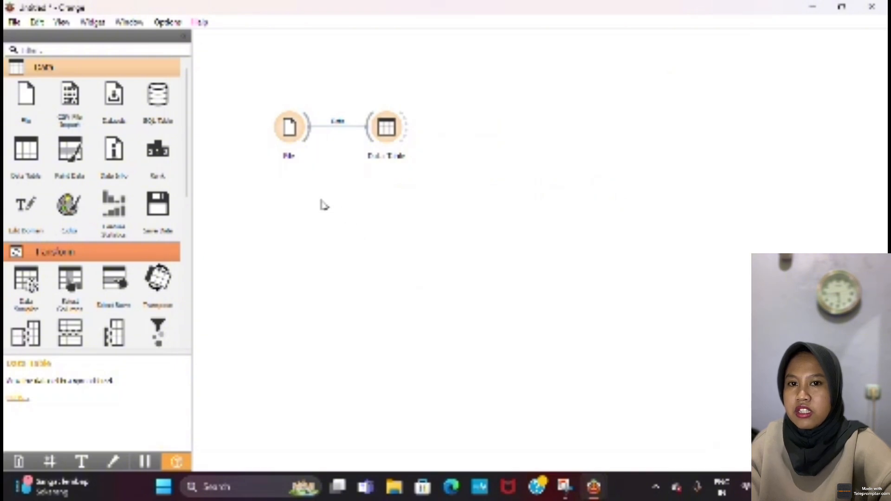
Step: Add a Tree widget below the Data Table and connect the File widget's data output to it
{"action": "right_click", "coordinate": [374, 202]}
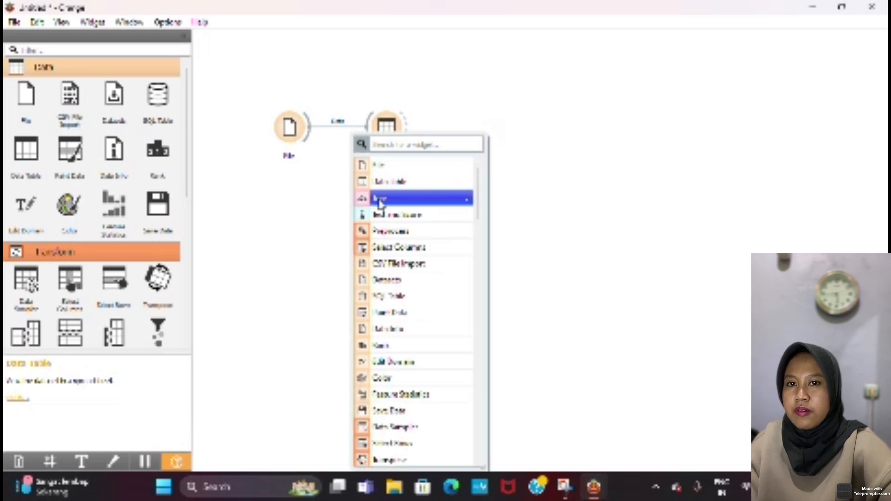
{"action": "key", "text": "Escape"}
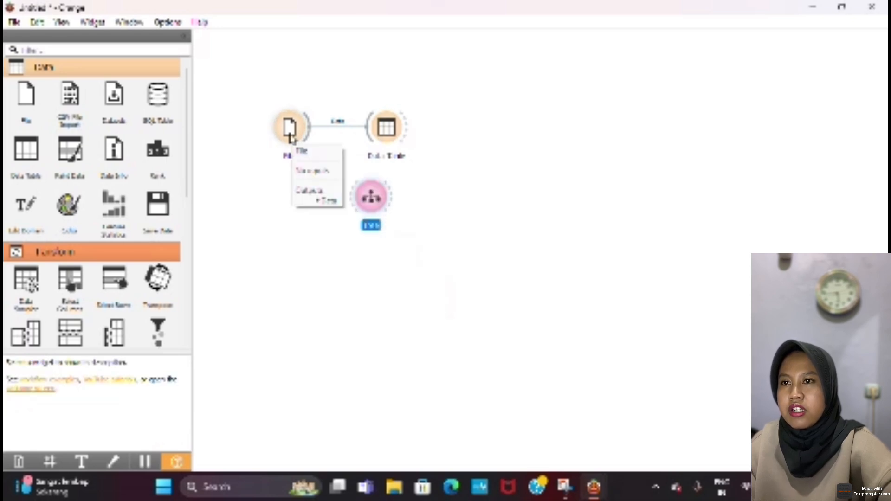
{"action": "left_click_drag", "start_coordinate": [308, 136], "coordinate": [357, 207]}
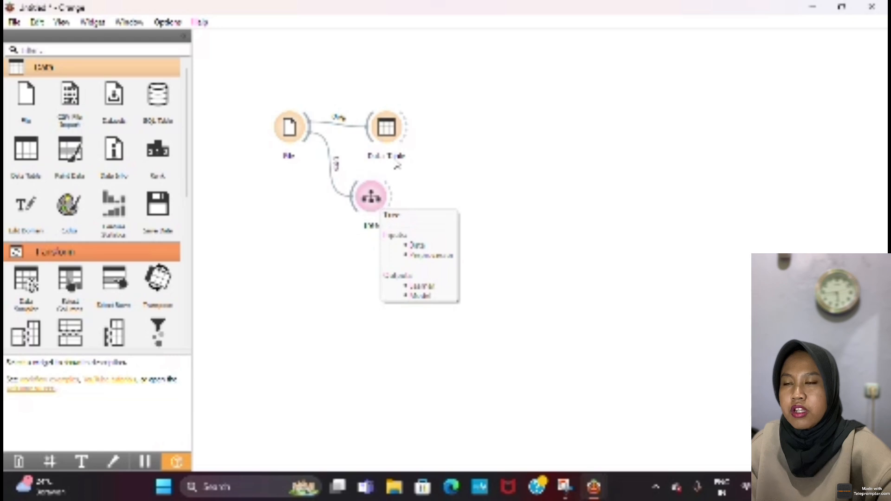
Step: Move the Data Table widget higher on the canvas and add a Tree Viewer connected to the Tree widget's model output
{"action": "left_click_drag", "start_coordinate": [391, 133], "coordinate": [387, 87]}
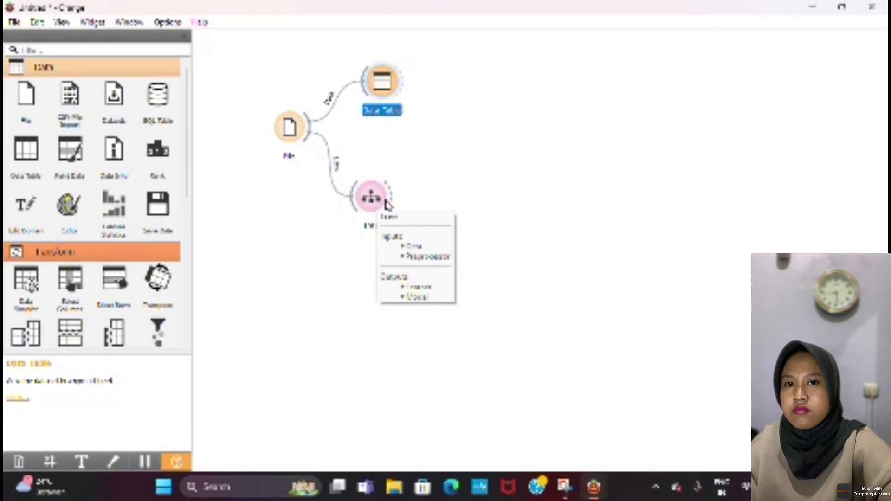
{"action": "left_click_drag", "start_coordinate": [390, 200], "coordinate": [441, 183]}
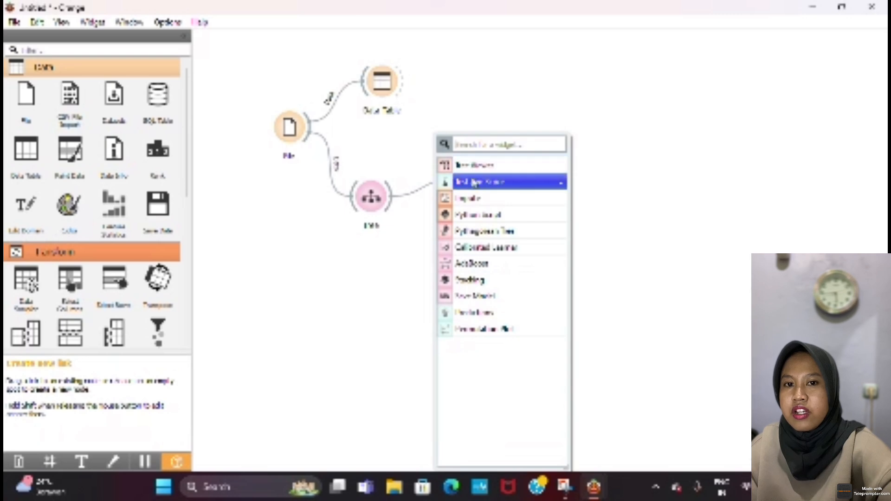
{"action": "key", "text": "Escape"}
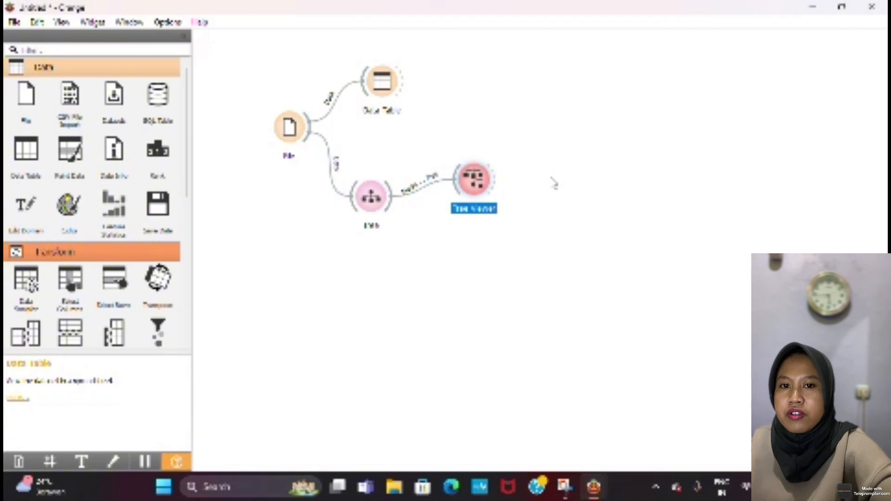
Step: Open the Tree Viewer and survey the branches and leaves across the whole width of the decision tree
{"action": "double_click", "coordinate": [470, 188]}
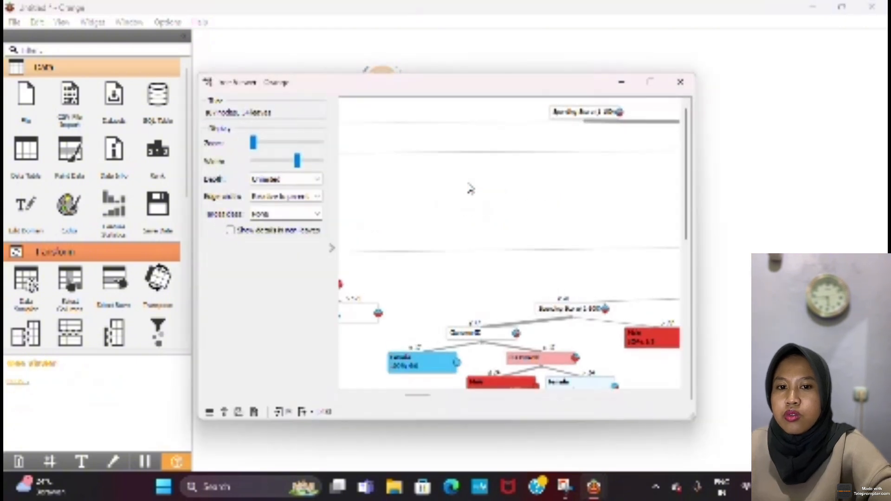
{"action": "scroll", "coordinate": [526, 249], "scroll_direction": "down", "scroll_amount": 3}
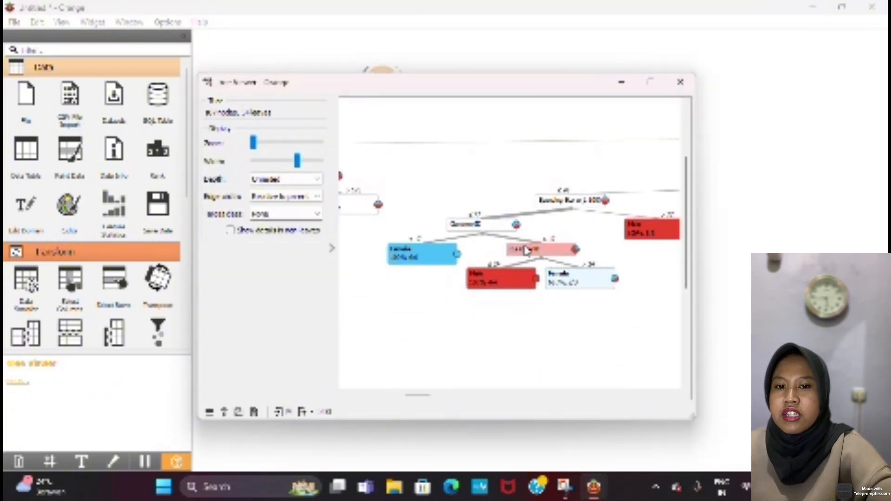
{"action": "scroll", "coordinate": [526, 250], "scroll_direction": "down", "scroll_amount": 5}
{"action": "scroll", "coordinate": [526, 251], "scroll_direction": "up", "scroll_amount": 5}
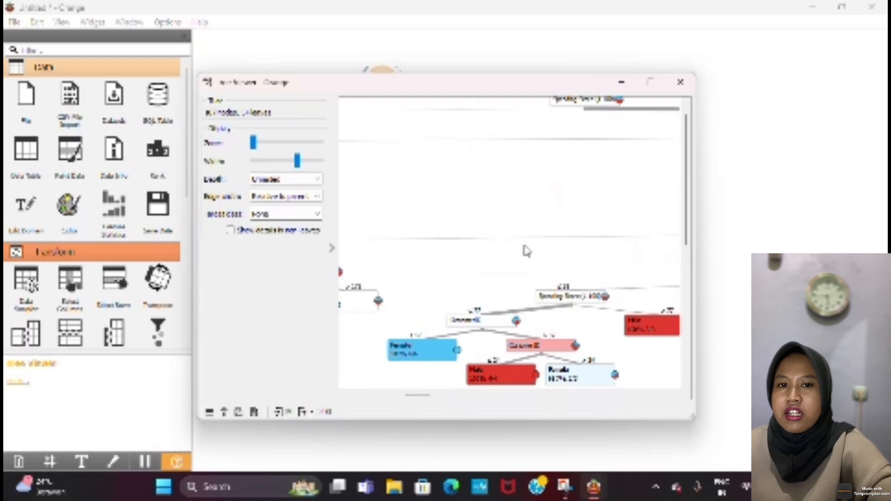
{"action": "scroll", "coordinate": [527, 239], "scroll_direction": "down", "scroll_amount": 1}
{"action": "scroll", "coordinate": [528, 239], "scroll_direction": "down", "scroll_amount": 2}
{"action": "scroll", "coordinate": [527, 240], "scroll_direction": "right", "scroll_amount": 3}
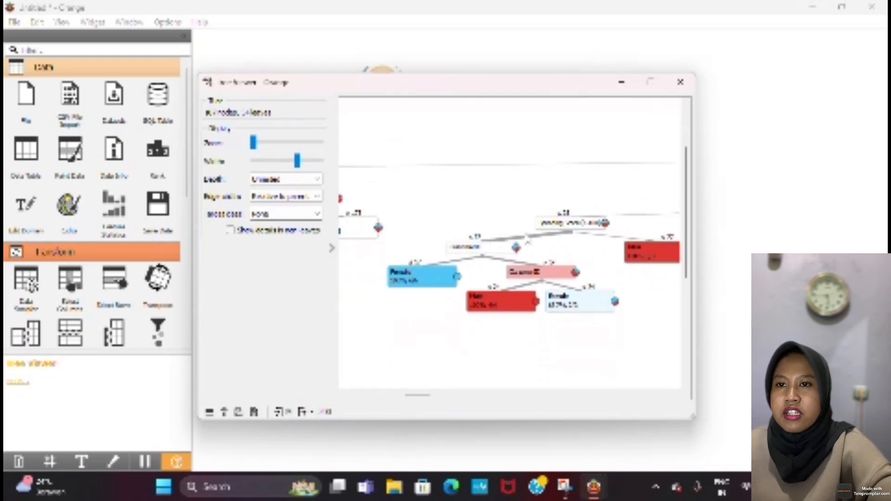
{"action": "scroll", "coordinate": [527, 239], "scroll_direction": "right", "scroll_amount": 5}
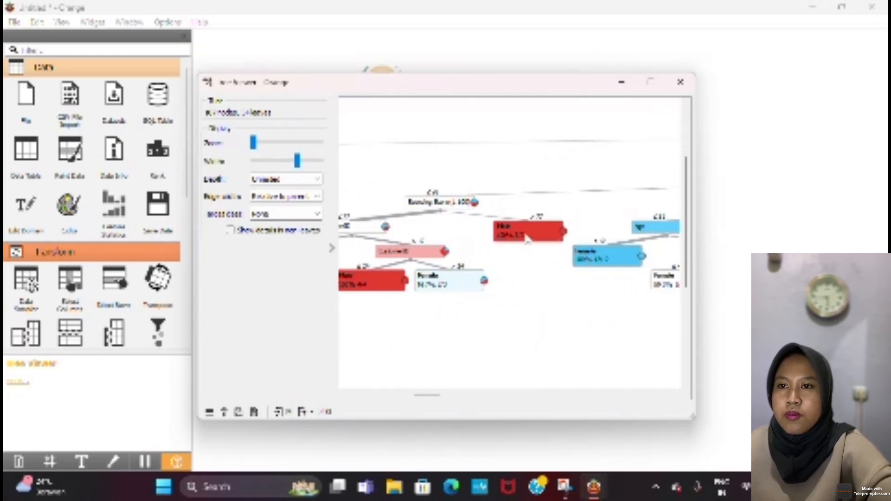
{"action": "scroll", "coordinate": [527, 240], "scroll_direction": "right", "scroll_amount": 10}
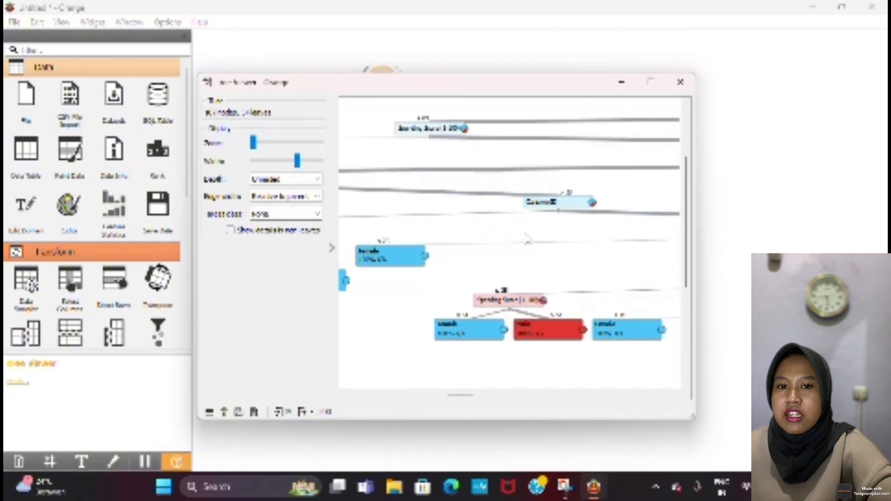
{"action": "scroll", "coordinate": [528, 240], "scroll_direction": "right", "scroll_amount": 10}
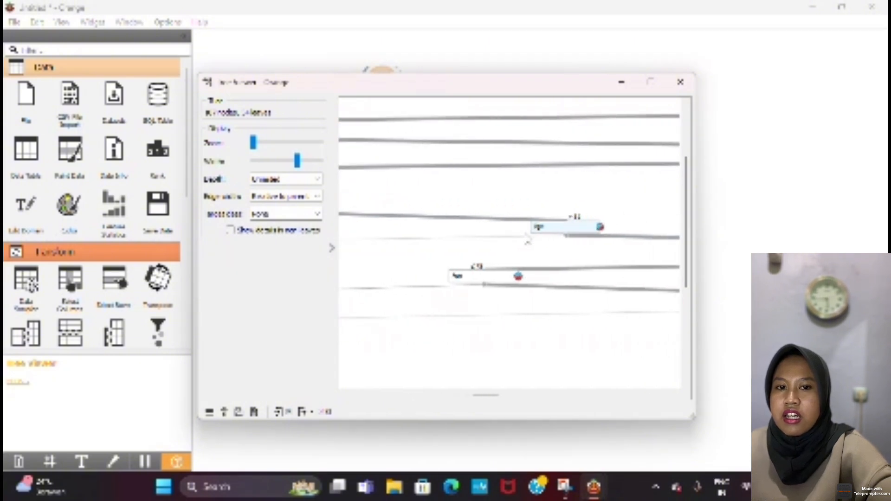
{"action": "scroll", "coordinate": [526, 239], "scroll_direction": "right", "scroll_amount": 10}
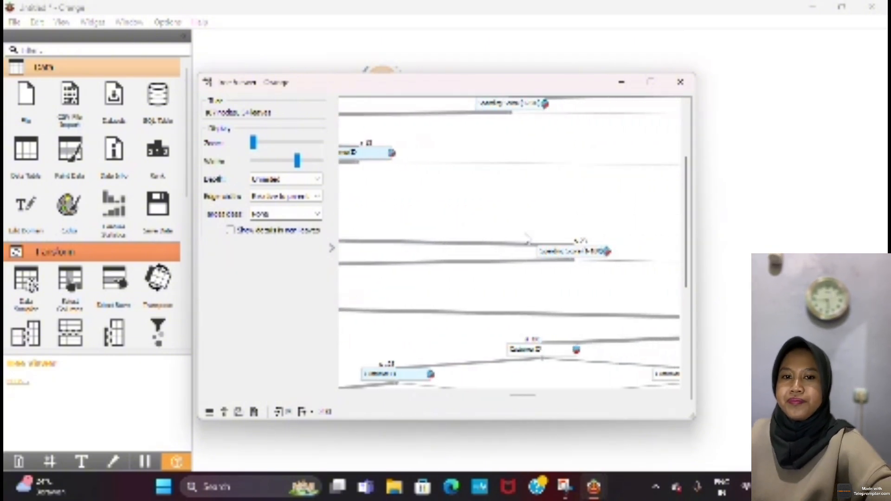
{"action": "scroll", "coordinate": [527, 239], "scroll_direction": "left", "scroll_amount": 10}
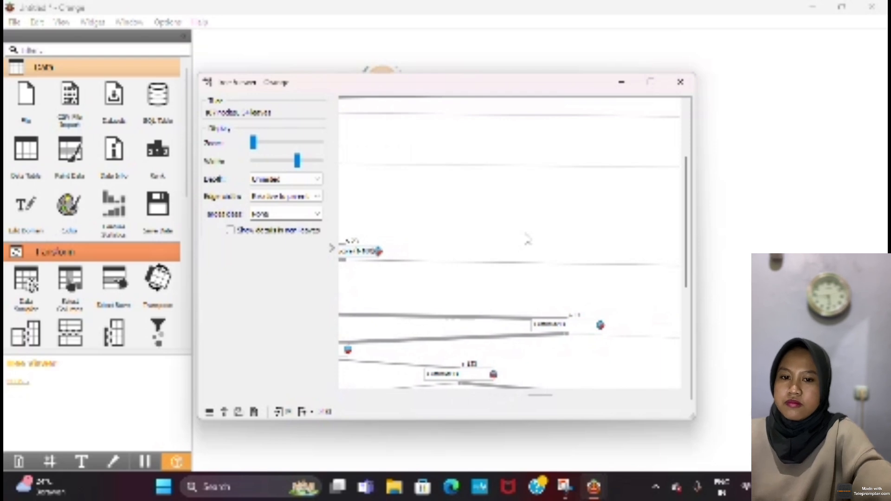
{"action": "scroll", "coordinate": [528, 239], "scroll_direction": "left", "scroll_amount": 10}
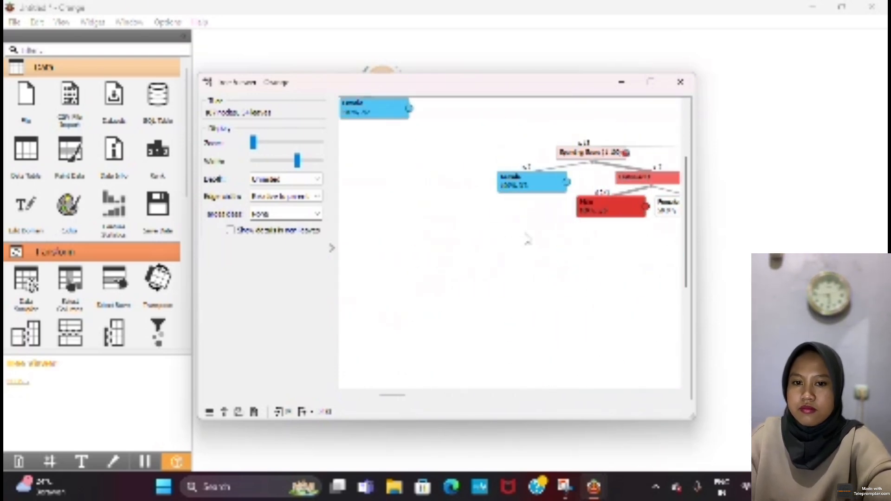
{"action": "scroll", "coordinate": [528, 239], "scroll_direction": "left", "scroll_amount": 10}
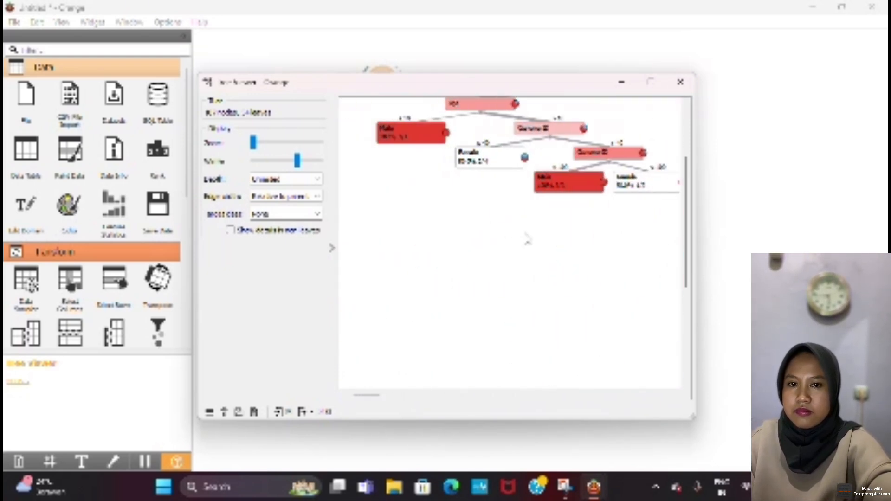
Step: Examine the branch that splits by CustomerID and Age, following its nodes down to the lowest Male and Female leaves
{"action": "scroll", "coordinate": [528, 239], "scroll_direction": "up", "scroll_amount": 5}
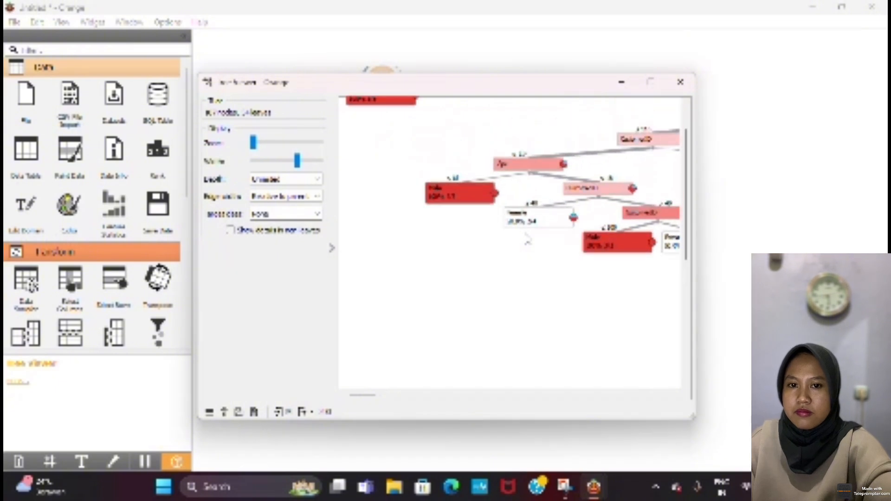
{"action": "scroll", "coordinate": [528, 239], "scroll_direction": "up", "scroll_amount": 4}
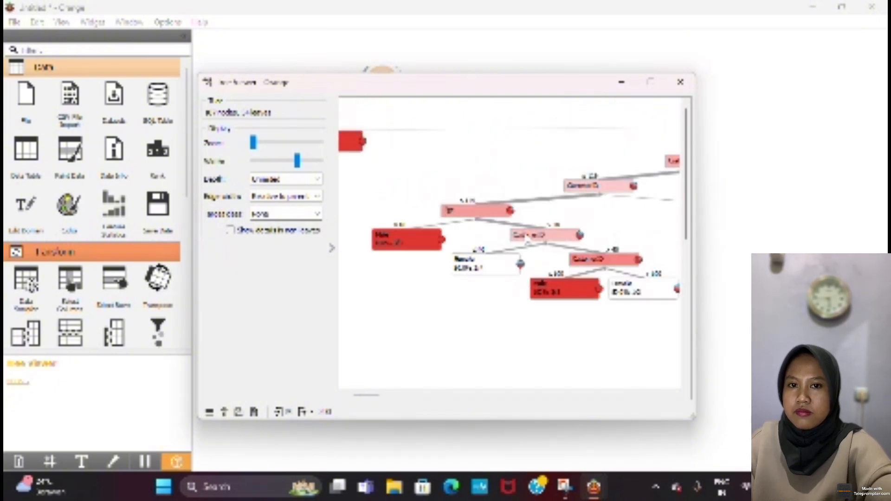
{"action": "scroll", "coordinate": [527, 239], "scroll_direction": "right", "scroll_amount": 5}
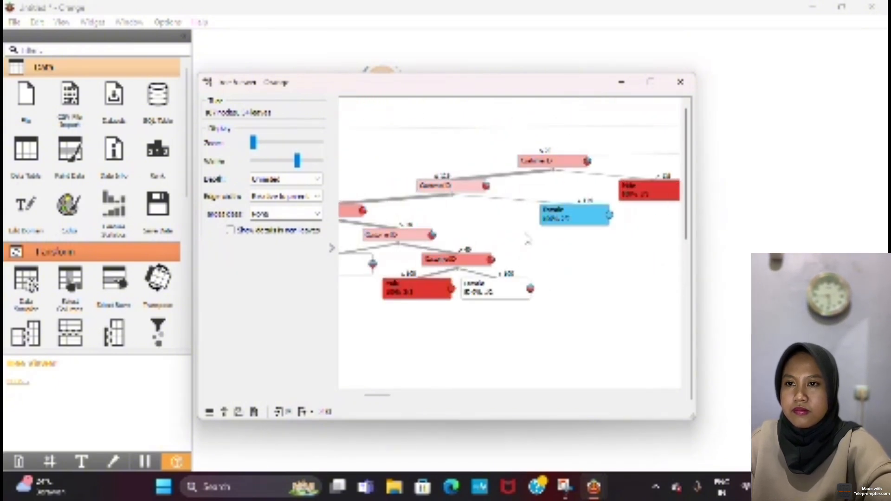
{"action": "scroll", "coordinate": [527, 239], "scroll_direction": "left", "scroll_amount": 3}
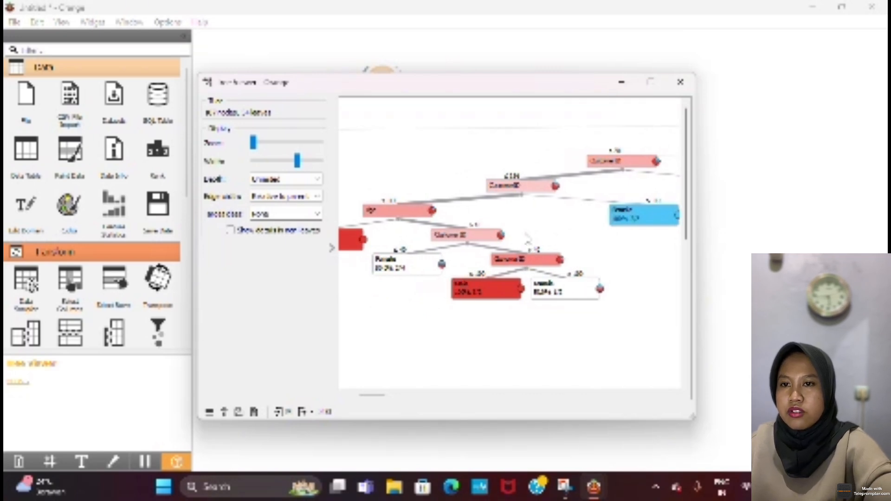
{"action": "scroll", "coordinate": [528, 239], "scroll_direction": "right", "scroll_amount": 3}
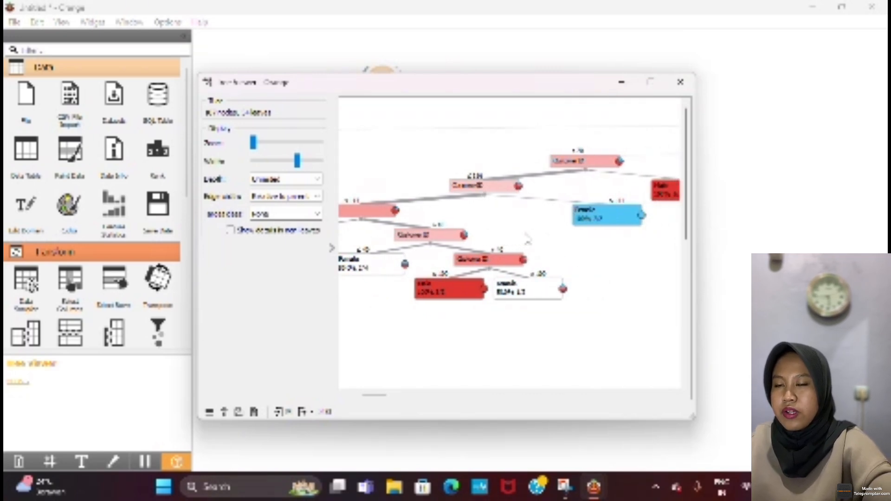
{"action": "scroll", "coordinate": [528, 239], "scroll_direction": "right", "scroll_amount": 2}
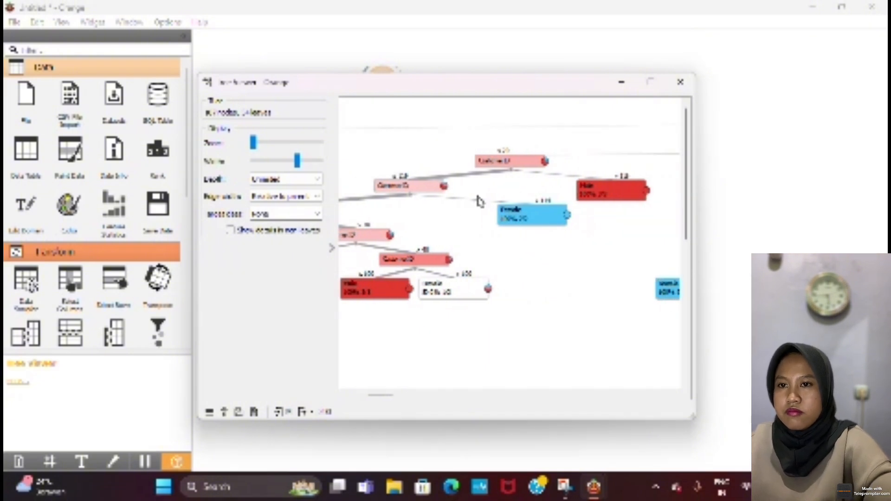
{"action": "scroll", "coordinate": [466, 240], "scroll_direction": "left", "scroll_amount": 5}
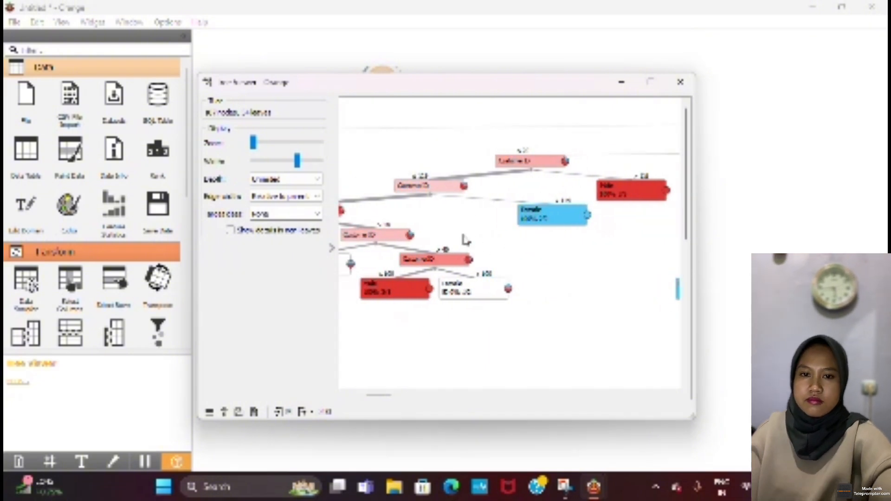
{"action": "scroll", "coordinate": [465, 240], "scroll_direction": "left", "scroll_amount": 1}
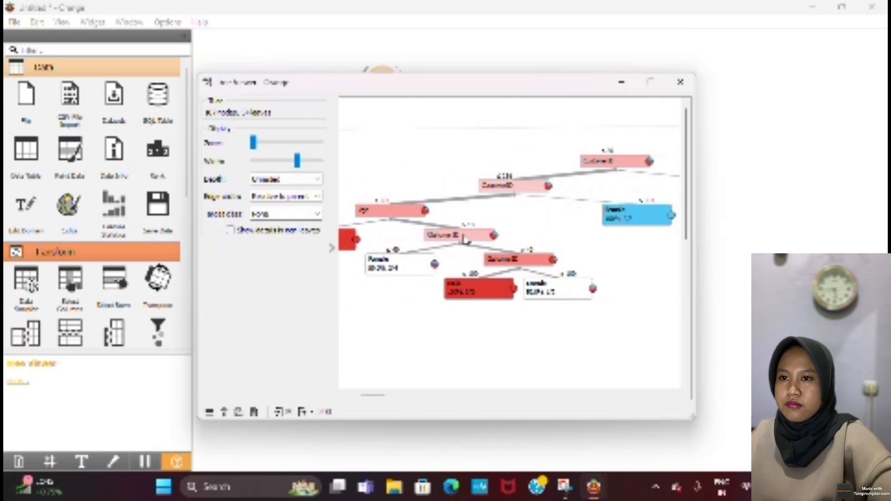
{"action": "scroll", "coordinate": [465, 240], "scroll_direction": "left", "scroll_amount": 2}
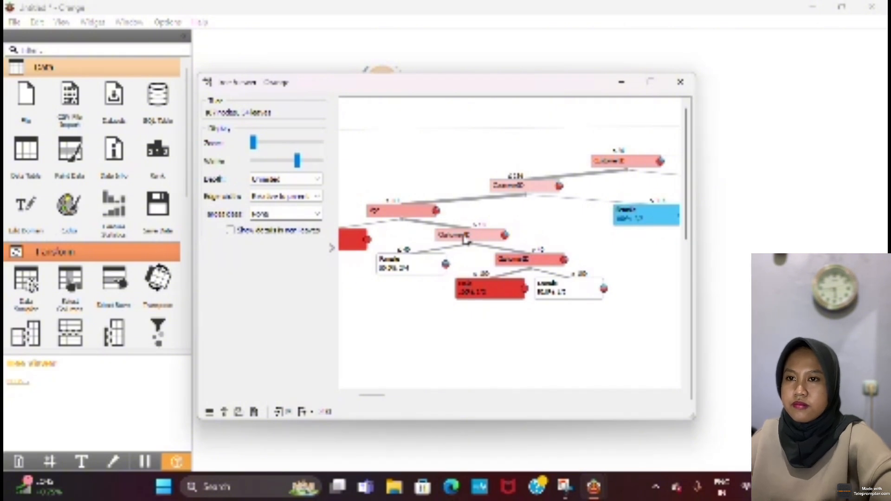
{"action": "scroll", "coordinate": [466, 239], "scroll_direction": "left", "scroll_amount": 5}
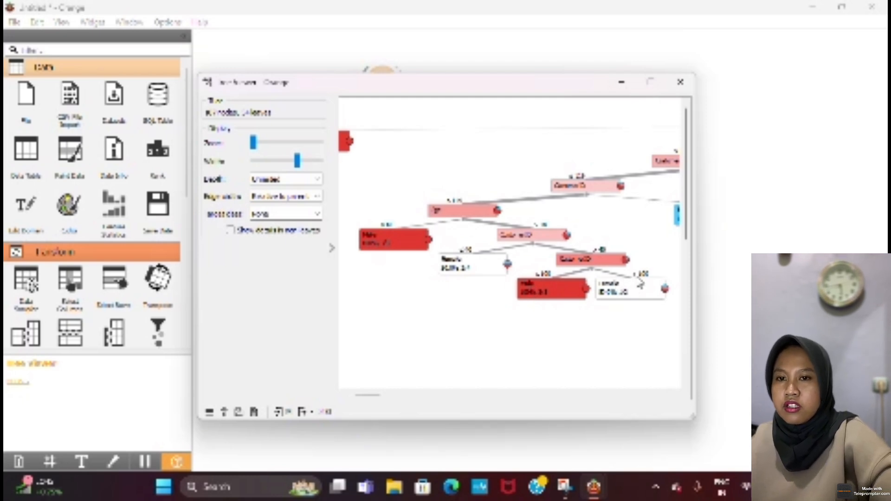
{"action": "mouse_move", "coordinate": [639, 285]}
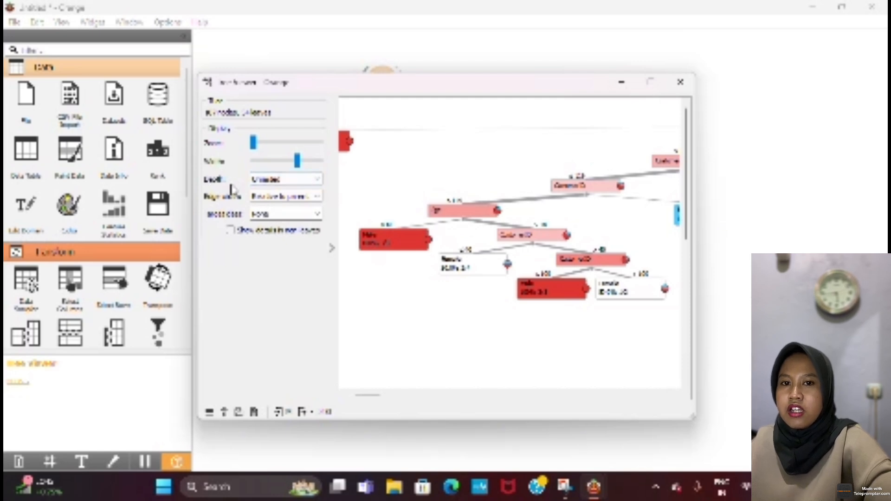
Step: Limit the displayed tree depth to 2 levels, raise it to 3 levels and close the Tree Viewer
{"action": "left_click", "coordinate": [269, 181]}
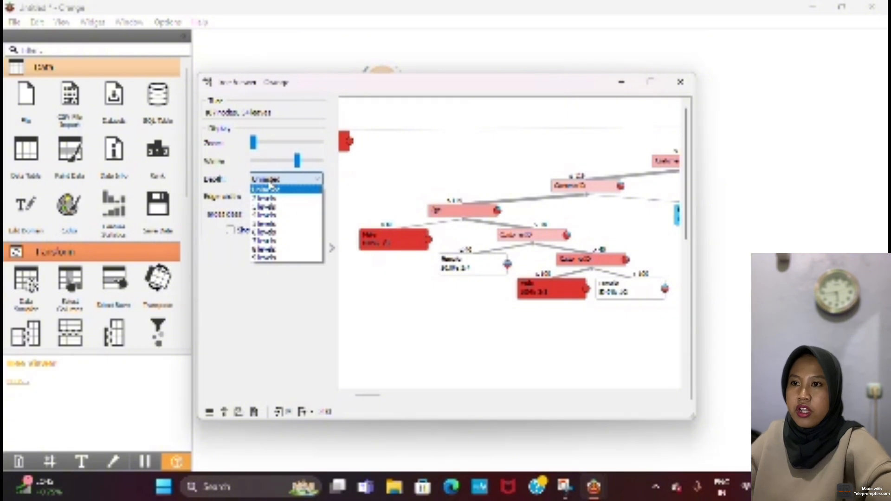
{"action": "left_click", "coordinate": [280, 204]}
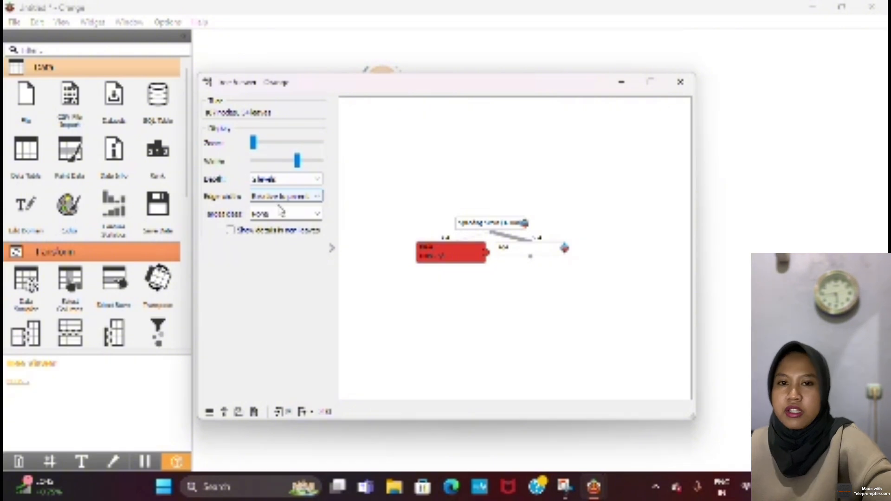
{"action": "left_click", "coordinate": [300, 180]}
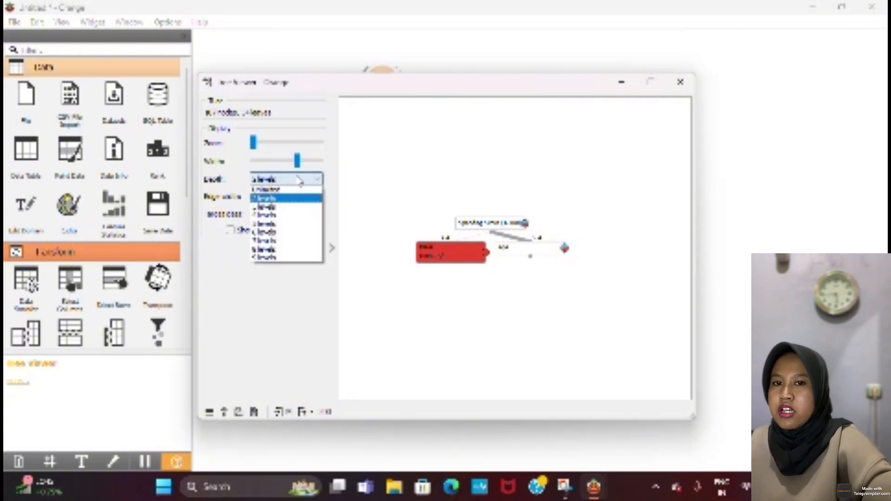
{"action": "left_click", "coordinate": [299, 207]}
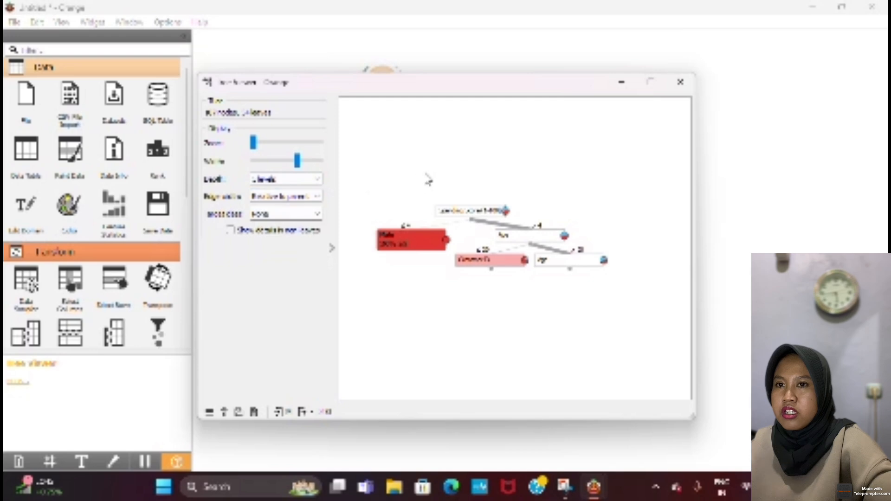
{"action": "left_click", "coordinate": [678, 84]}
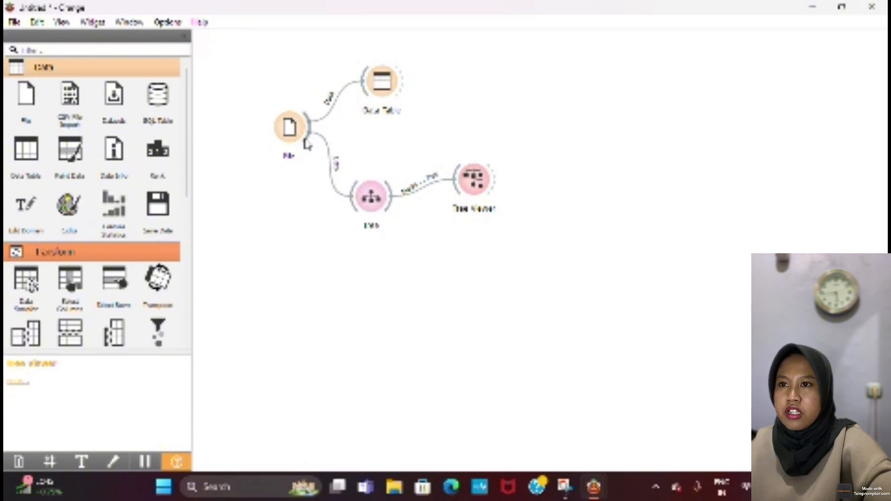
Step: Add a Test and Score widget below the Tree widget, connected to the File widget's data output
{"action": "left_click_drag", "start_coordinate": [307, 144], "coordinate": [352, 278]}
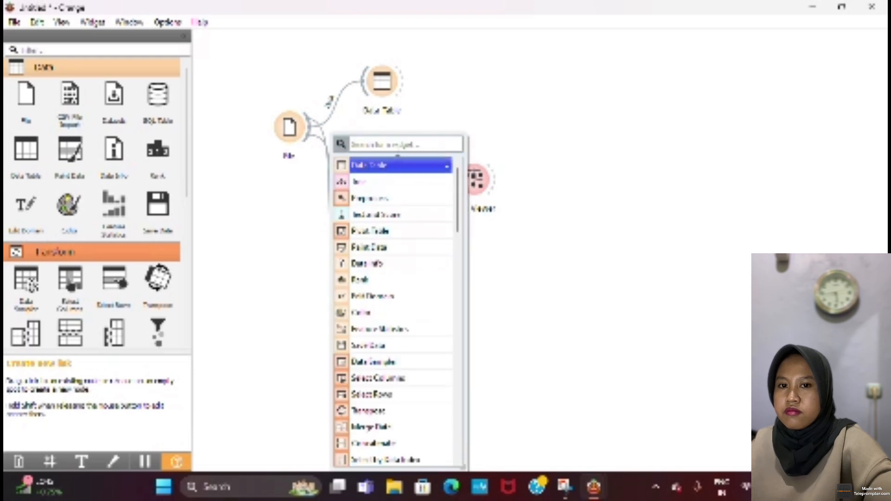
{"action": "type", "text": "e"}
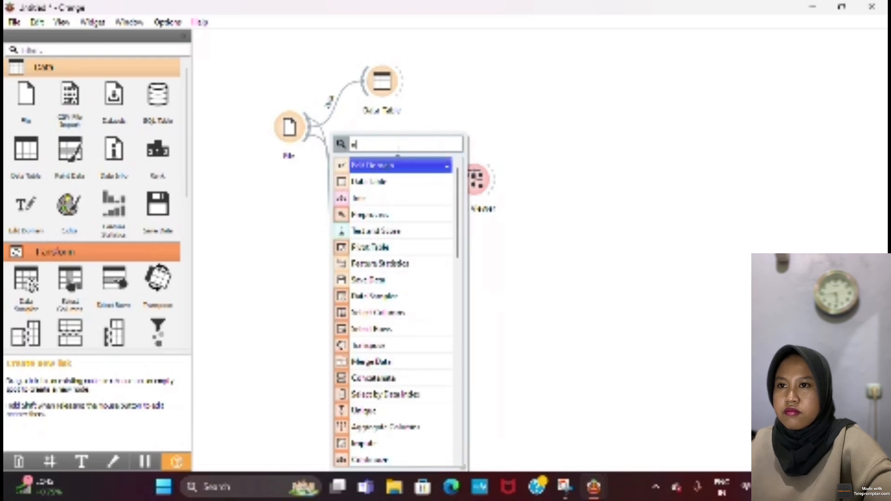
{"action": "key", "text": "BackSpace"}
{"action": "type", "text": "tes"}
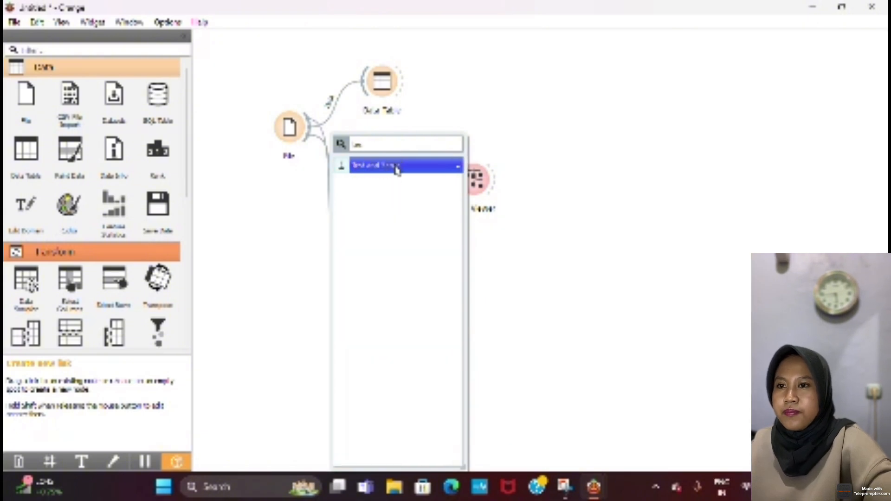
{"action": "left_click", "coordinate": [396, 169]}
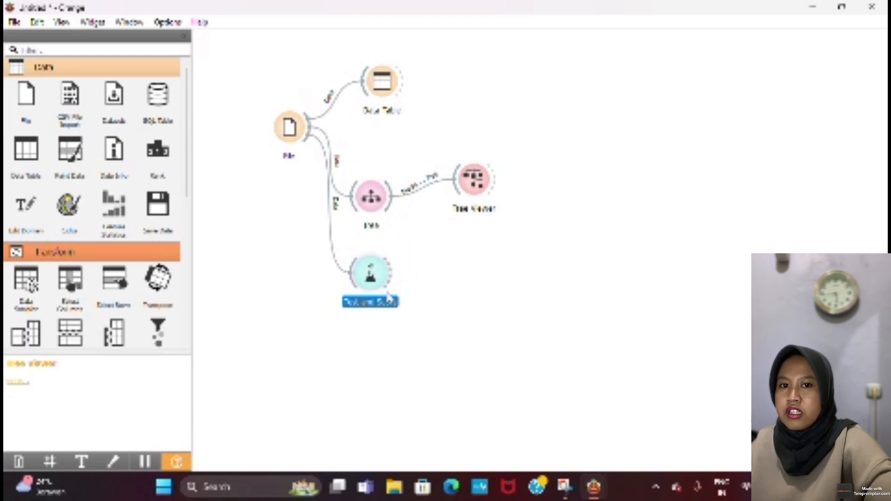
Step: Add a Confusion Matrix widget fed by the evaluation results of Test and Score, then open and close its window
{"action": "left_click_drag", "start_coordinate": [386, 277], "coordinate": [470, 256]}
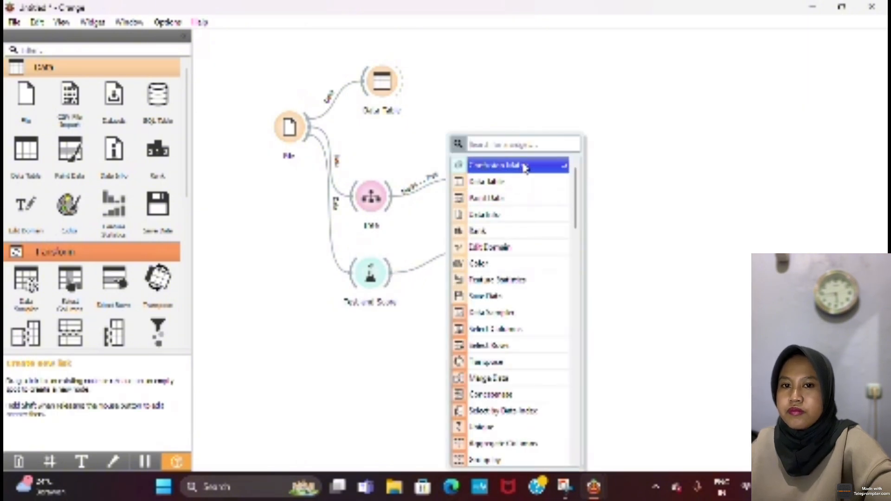
{"action": "left_click", "coordinate": [524, 166]}
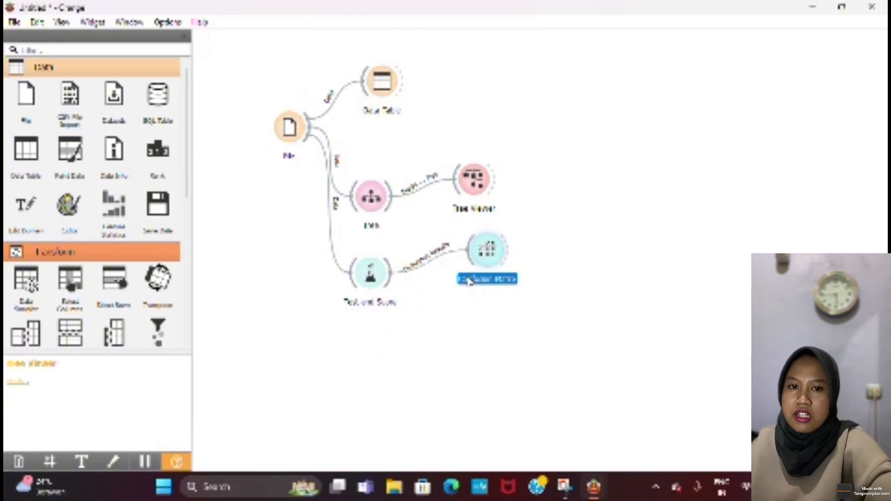
{"action": "double_click", "coordinate": [502, 249]}
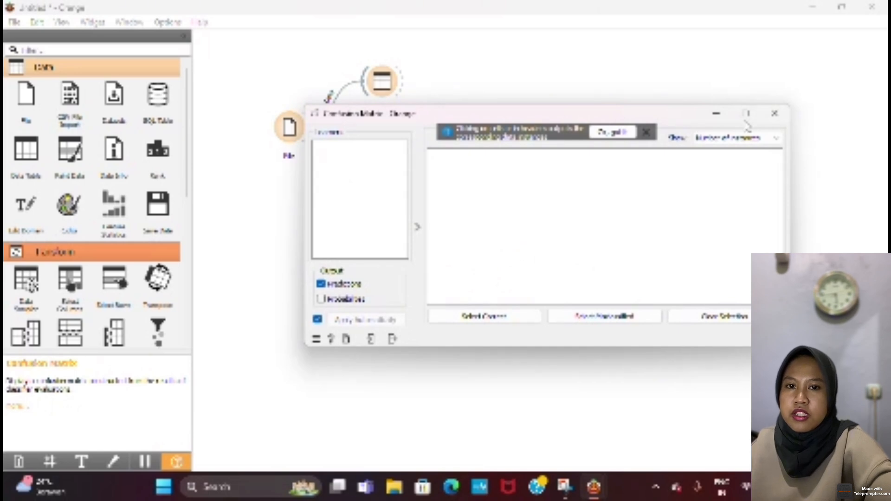
{"action": "left_click", "coordinate": [774, 114]}
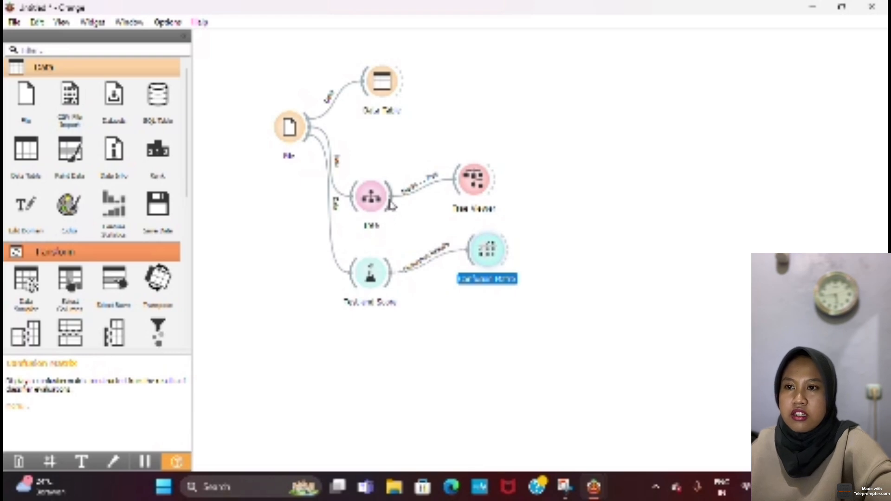
Step: Link the Tree widget's learner output to Test and Score, and move Test and Score and Confusion Matrix lower with more space between them
{"action": "left_click_drag", "start_coordinate": [391, 204], "coordinate": [361, 260]}
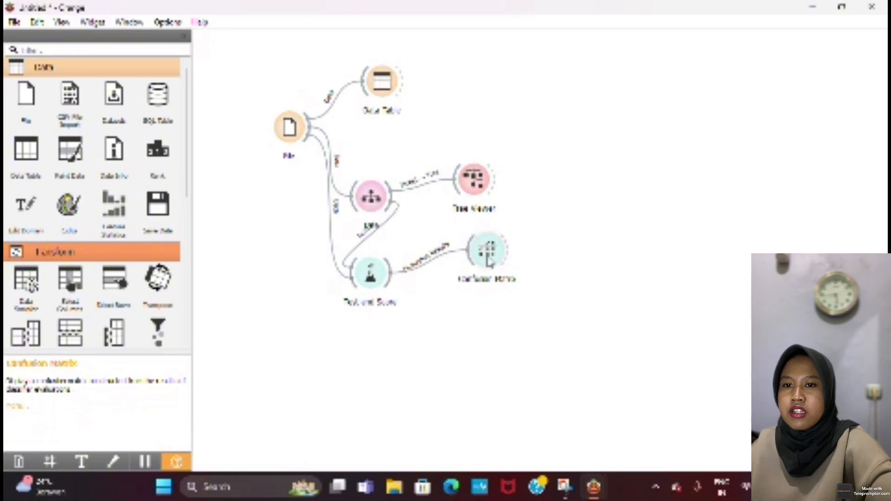
{"action": "left_click_drag", "start_coordinate": [489, 261], "coordinate": [547, 297]}
{"action": "left_click_drag", "start_coordinate": [370, 278], "coordinate": [381, 318]}
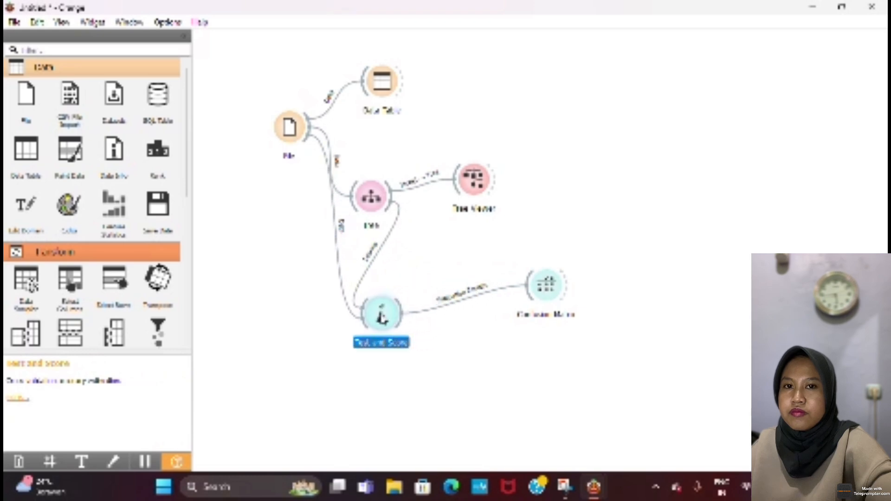
{"action": "left_click_drag", "start_coordinate": [562, 291], "coordinate": [499, 304]}
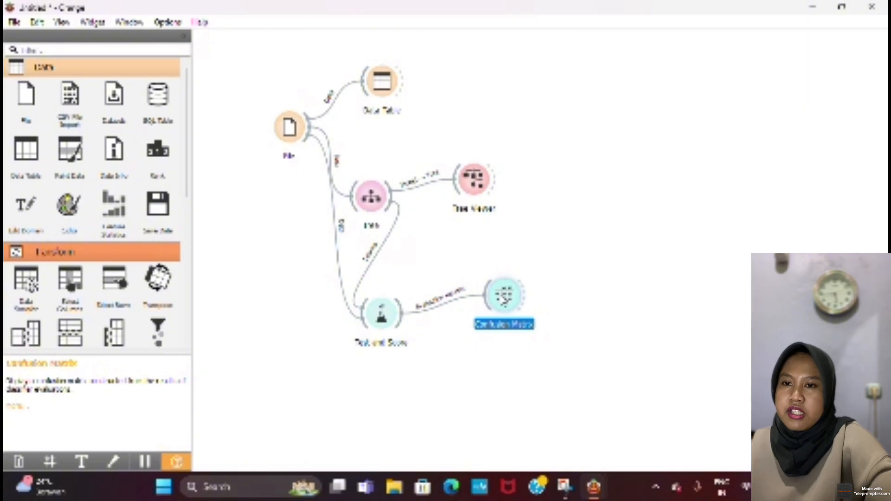
Step: Examine the Tree model's confusion matrix and its cross-validation scores in Test and Score, closing each window after viewing
{"action": "double_click", "coordinate": [503, 297]}
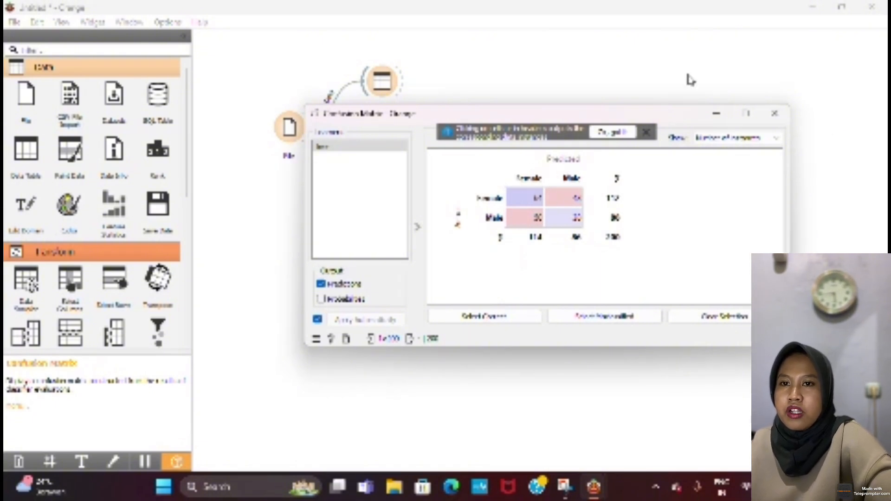
{"action": "left_click", "coordinate": [775, 115]}
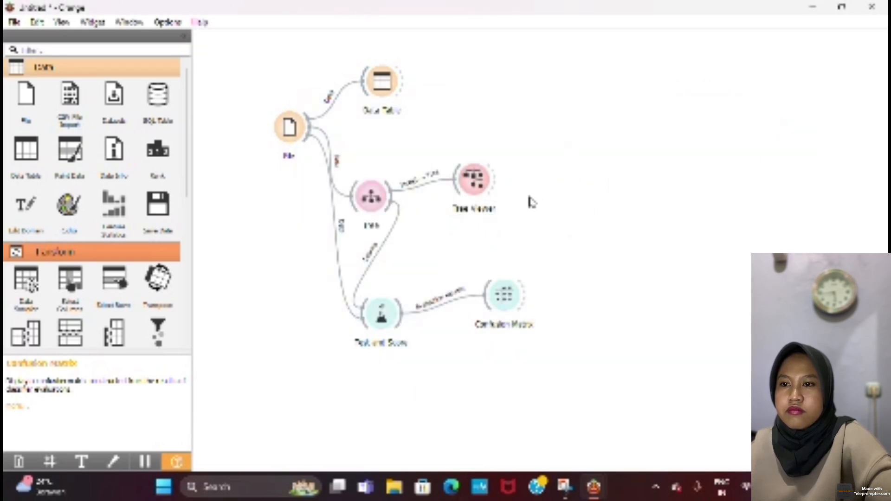
{"action": "double_click", "coordinate": [383, 324]}
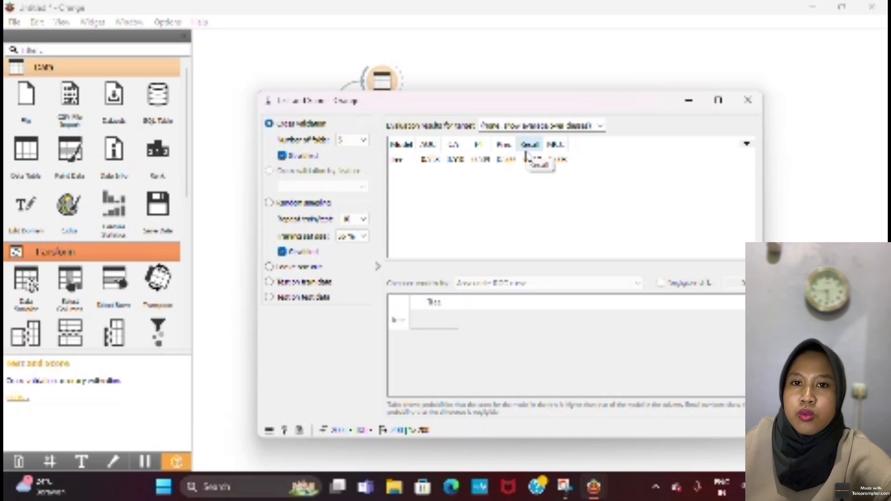
{"action": "left_click", "coordinate": [747, 101]}
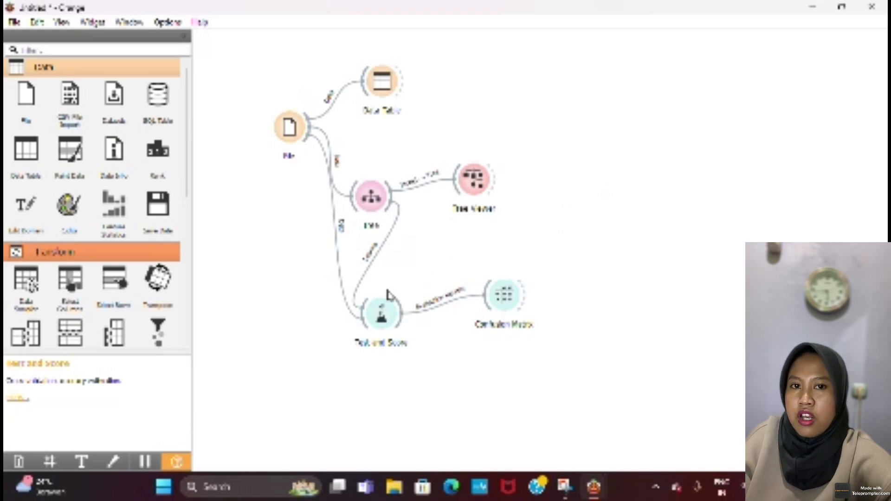
{"action": "right_click", "coordinate": [380, 327]}
{"action": "left_click", "coordinate": [374, 360]}
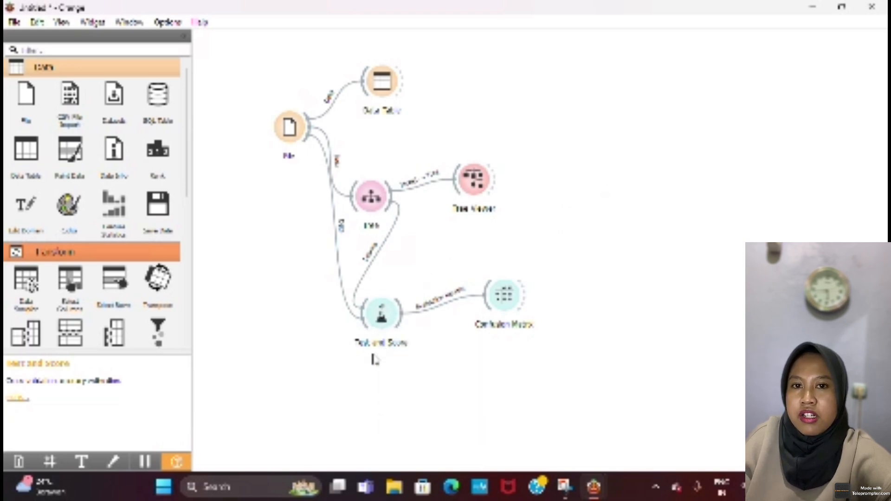